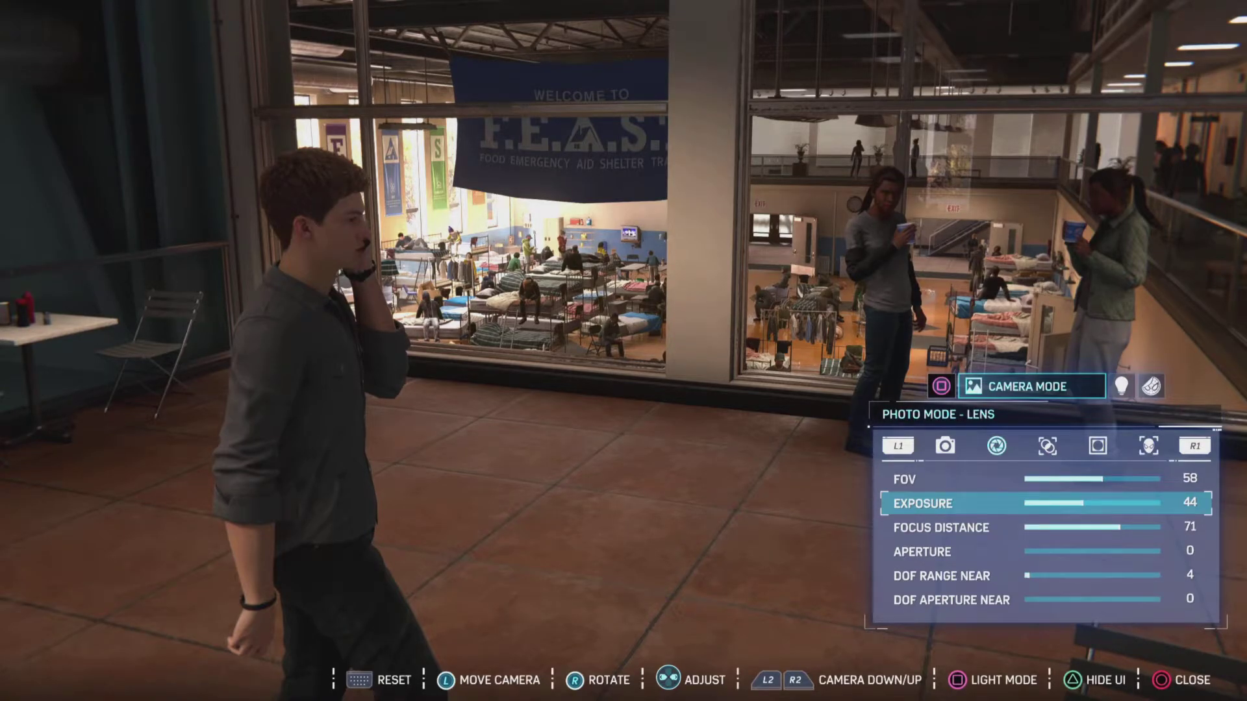
Move the camera around the young man on the phone to a frontal close-up against the teal wall.
key("h")
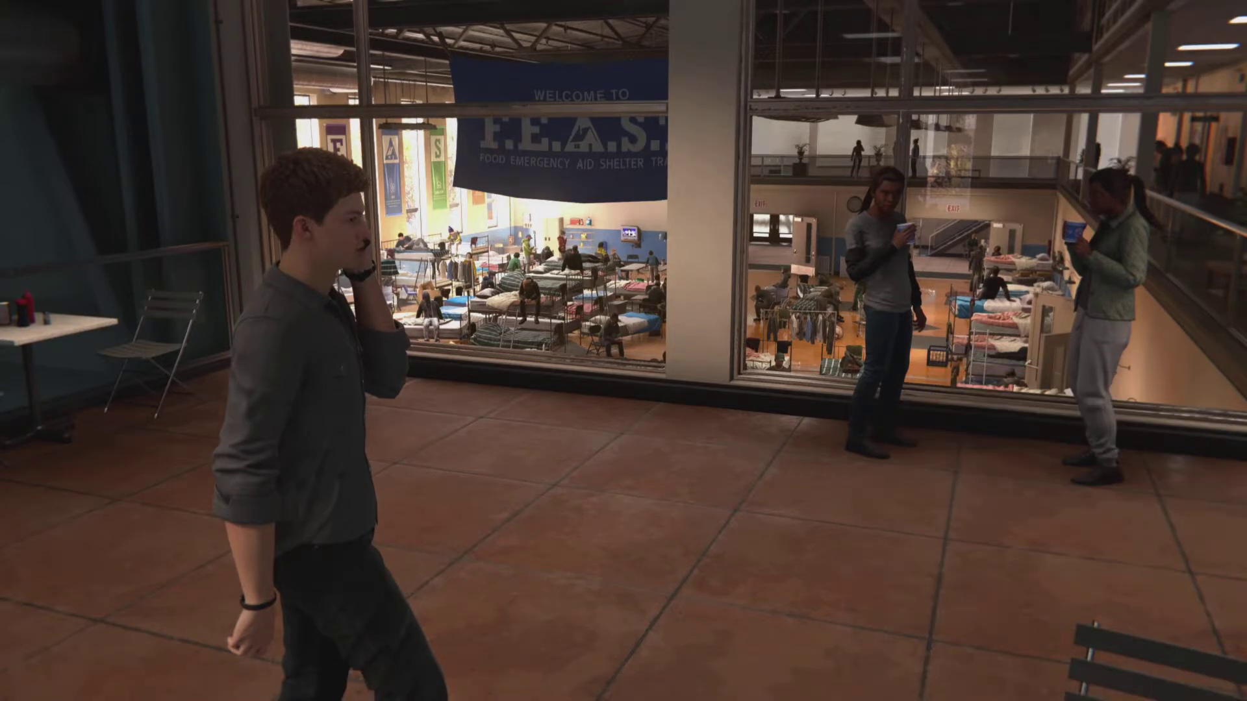
key("h")
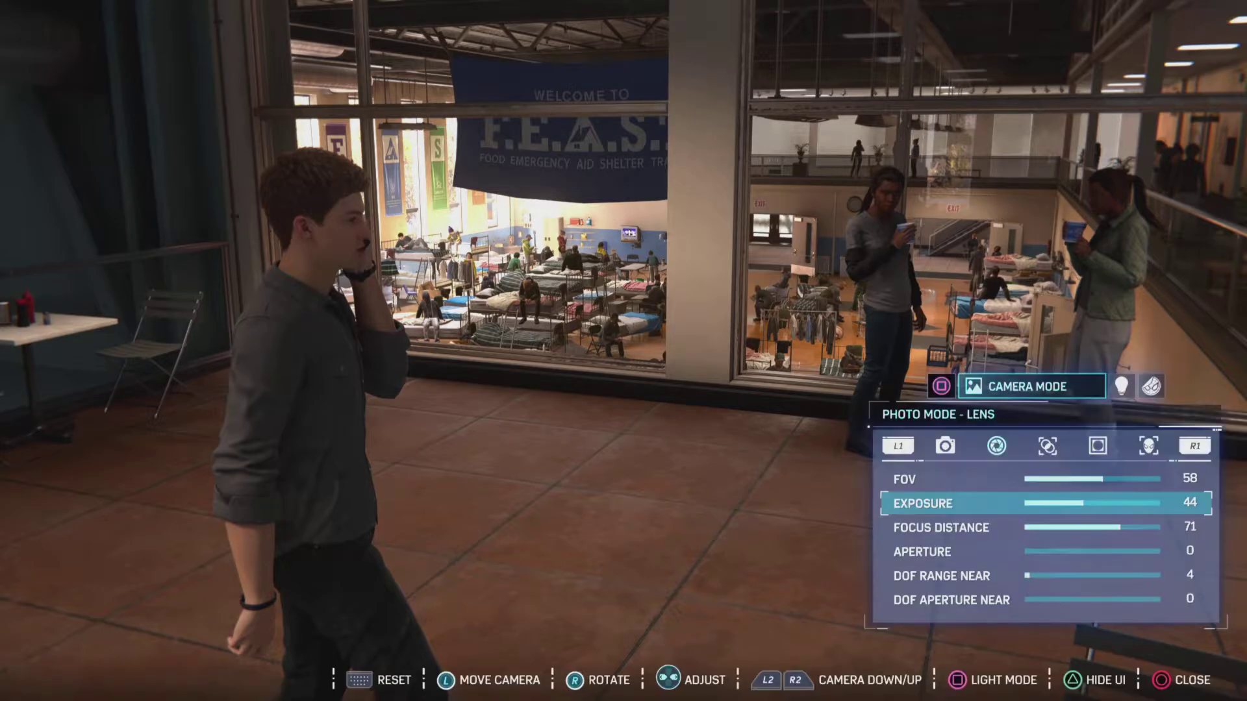
key("Left")
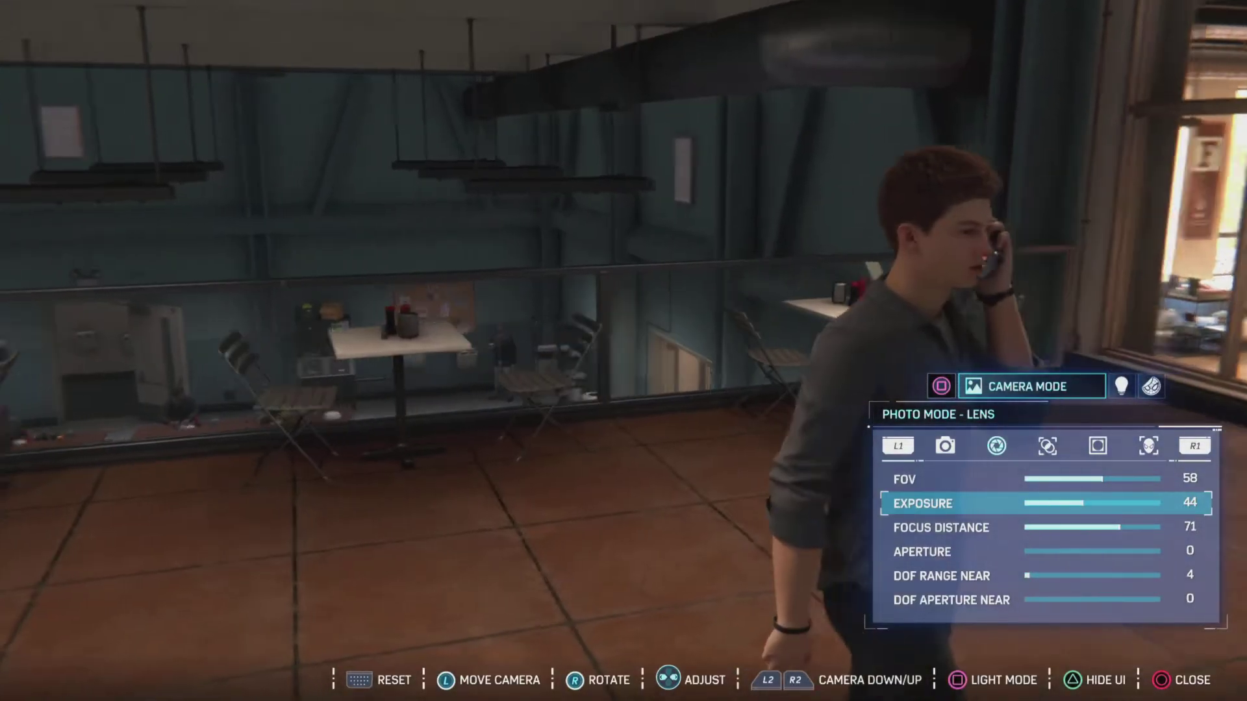
key("Left")
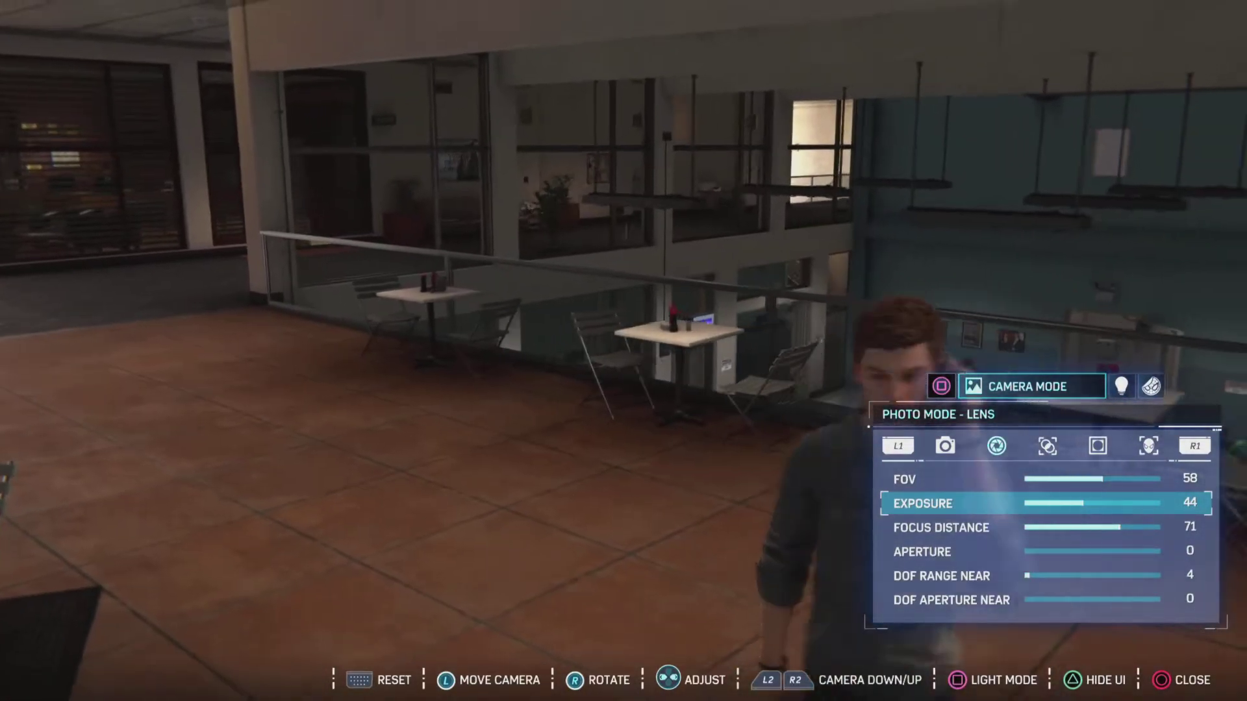
key("Right")
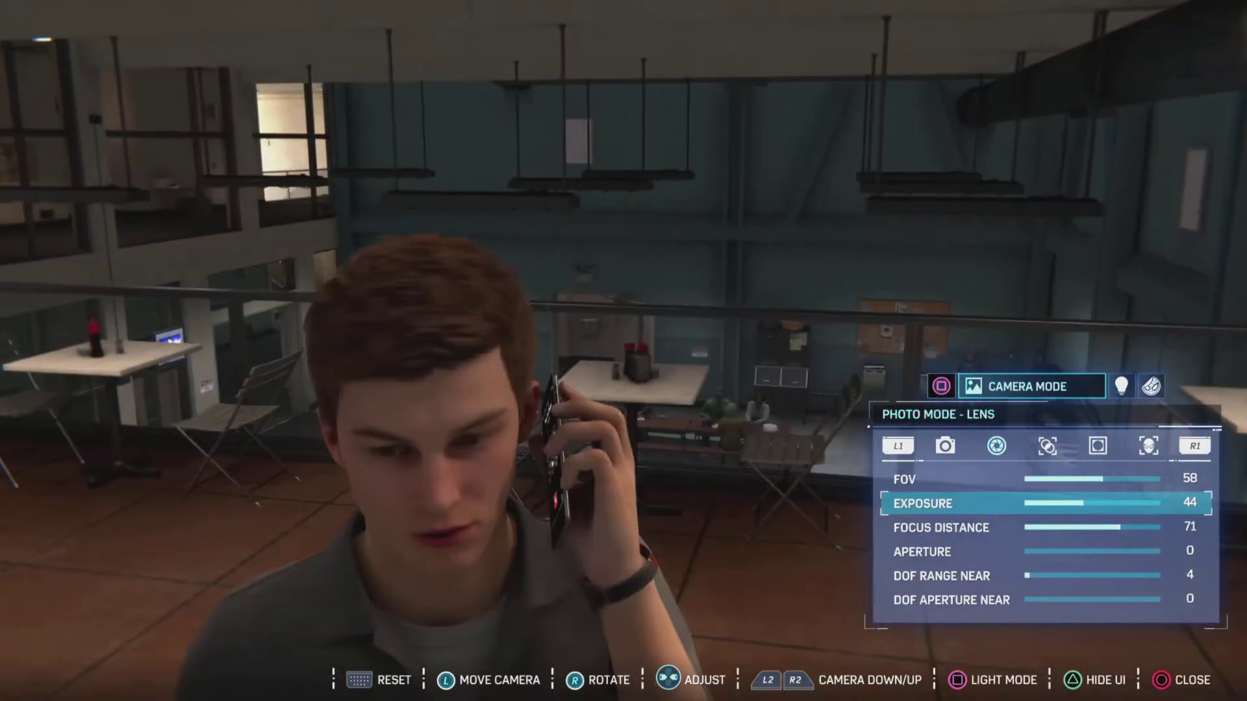
key("Left")
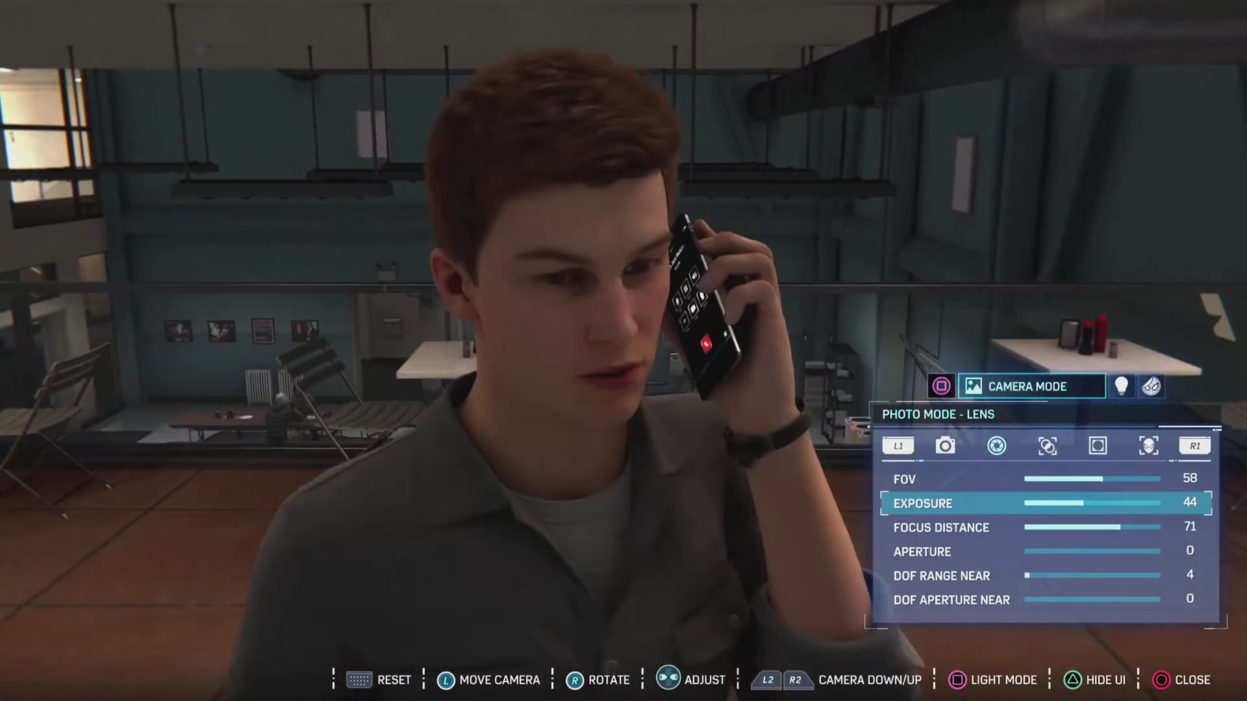
key("Up")
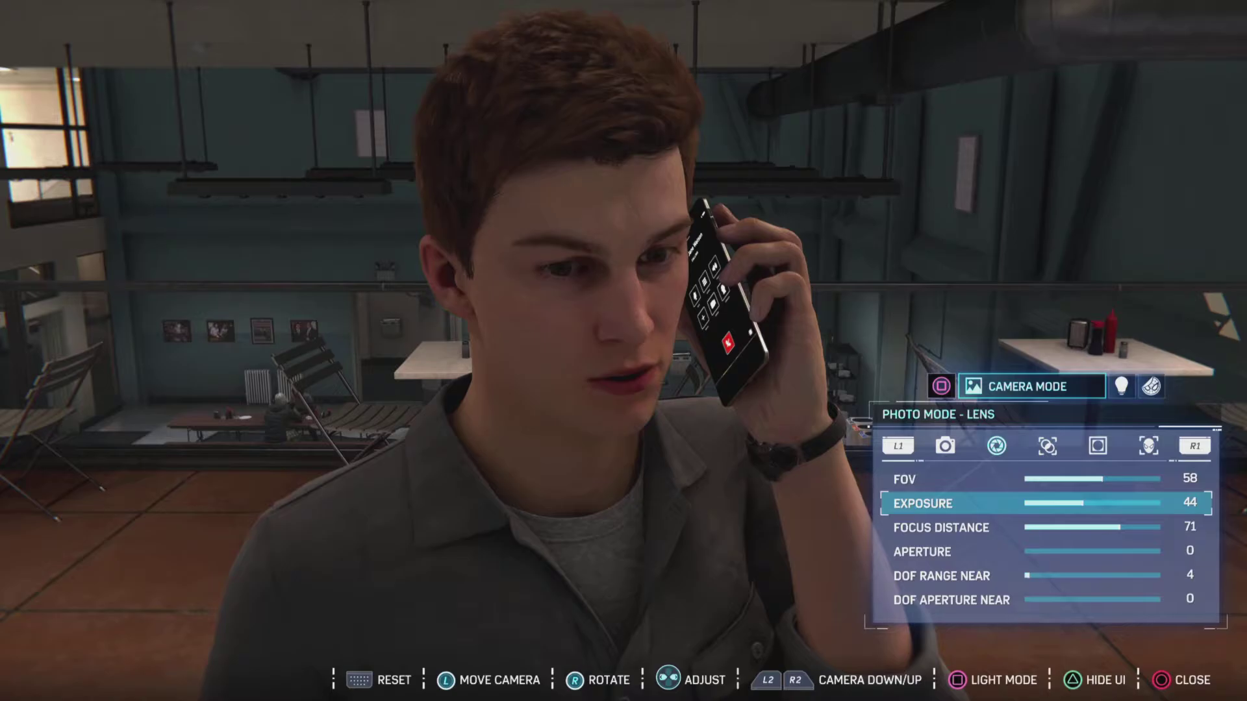
Fine-tune the camera height and distance to frame the man's head, shoulders and phone tightly.
key("Up")
key("Down")
key("Up")
key("Up")
key("Down")
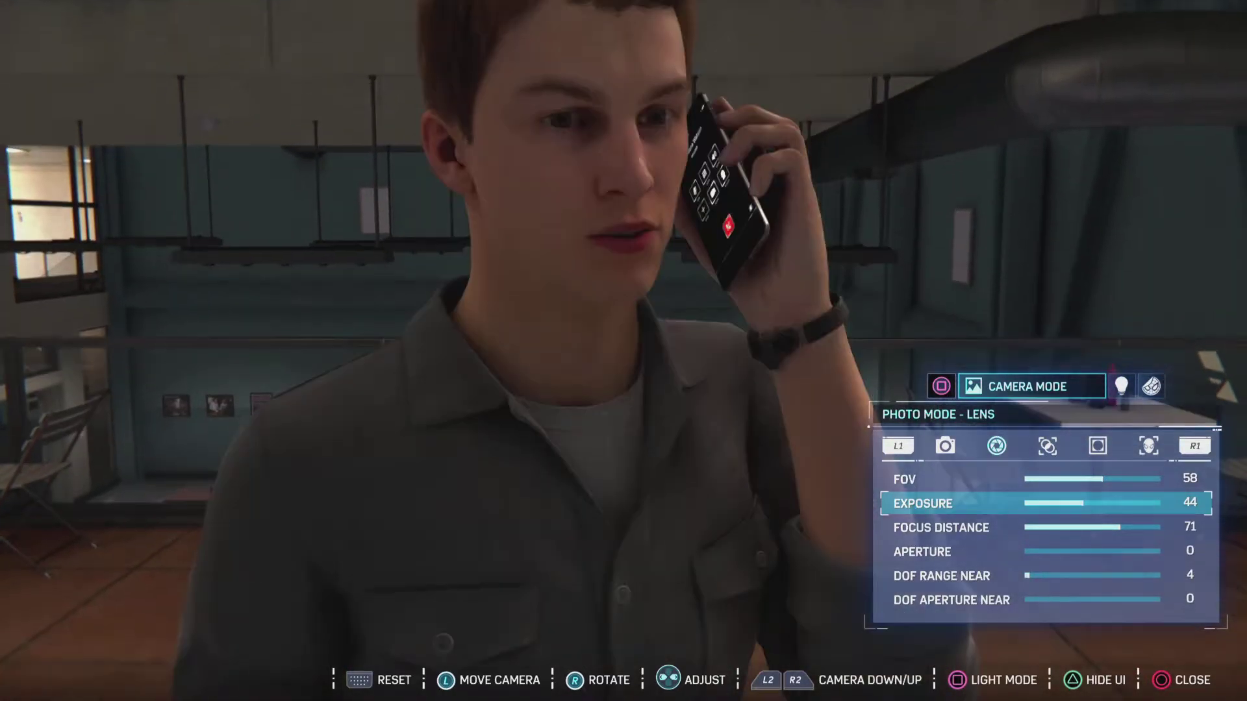
key("Up")
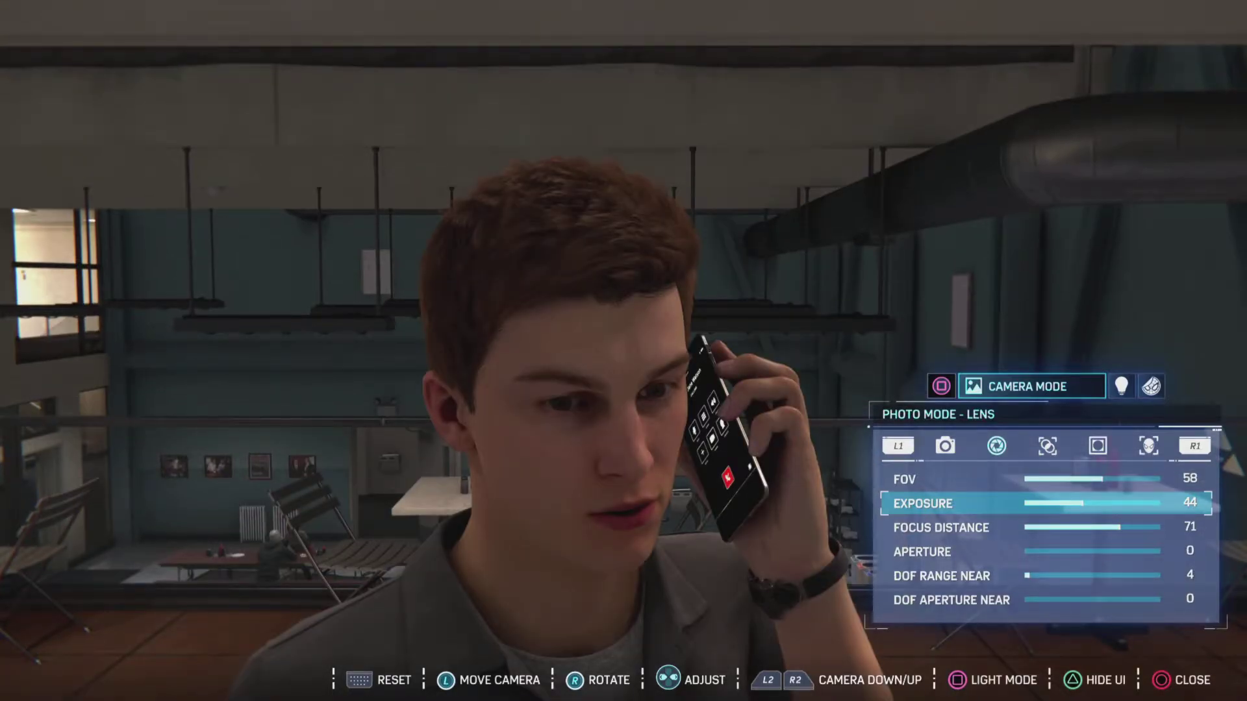
key("Down")
key("Down")
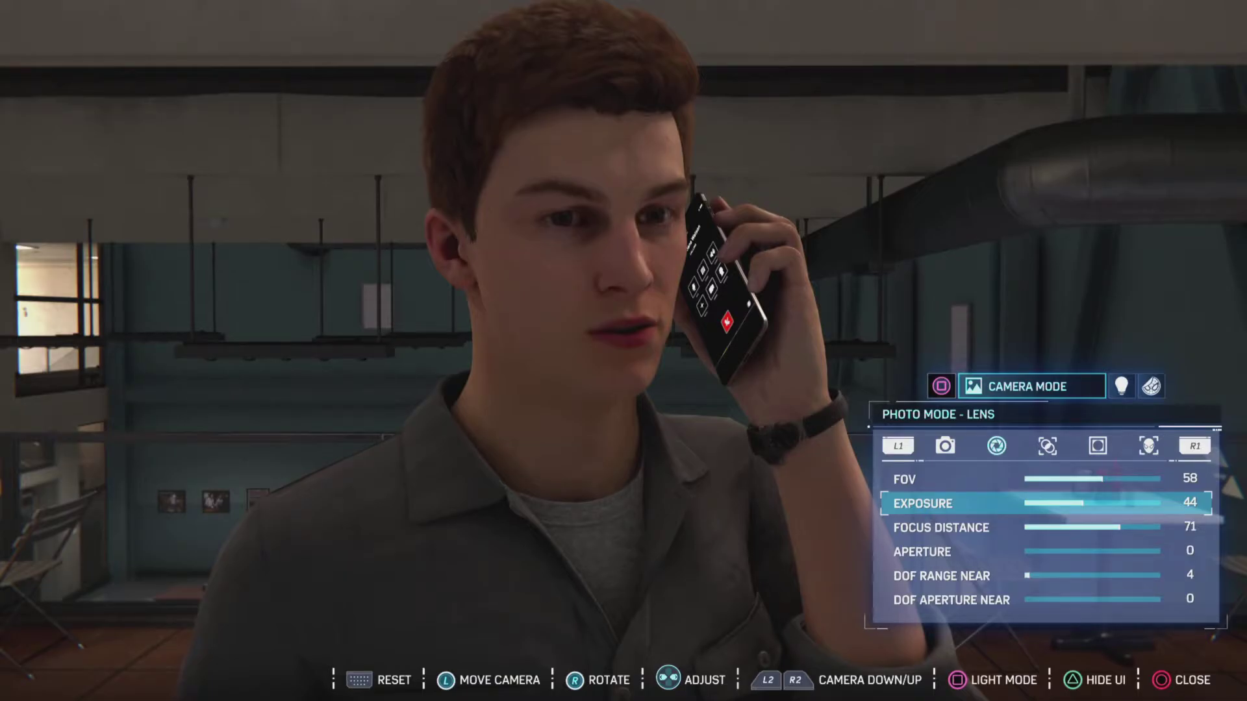
key("Up")
key("Down")
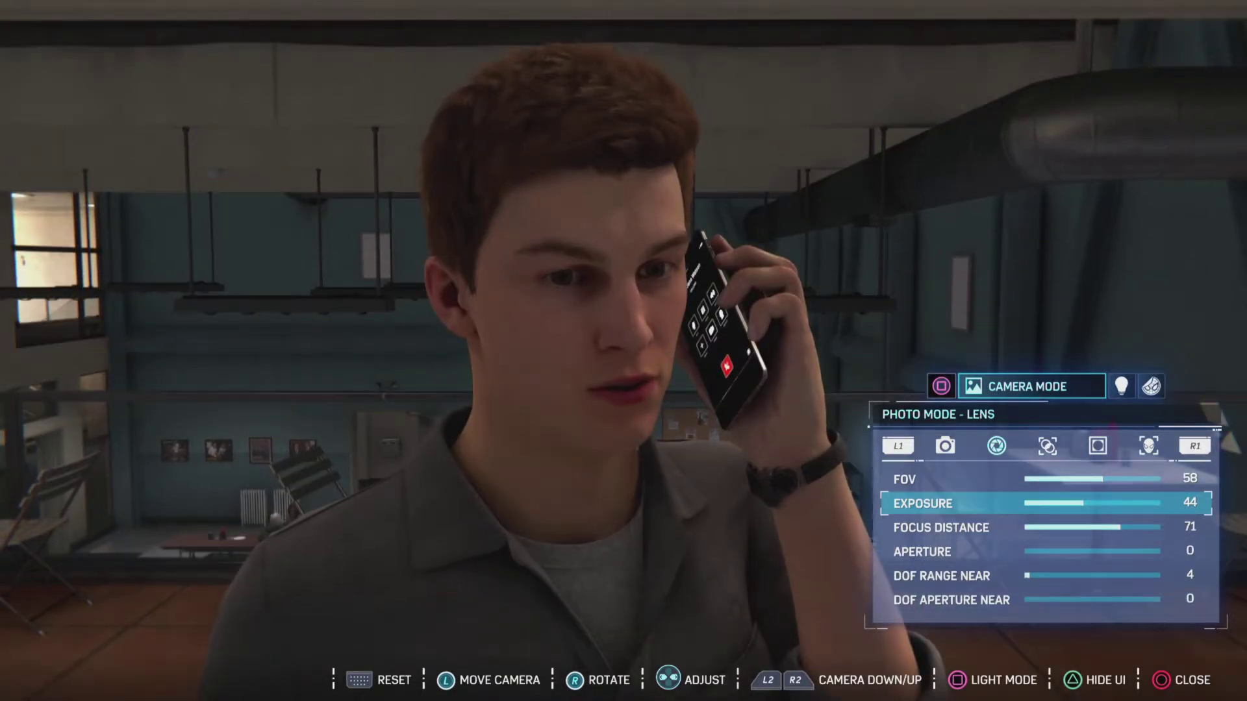
key("w")
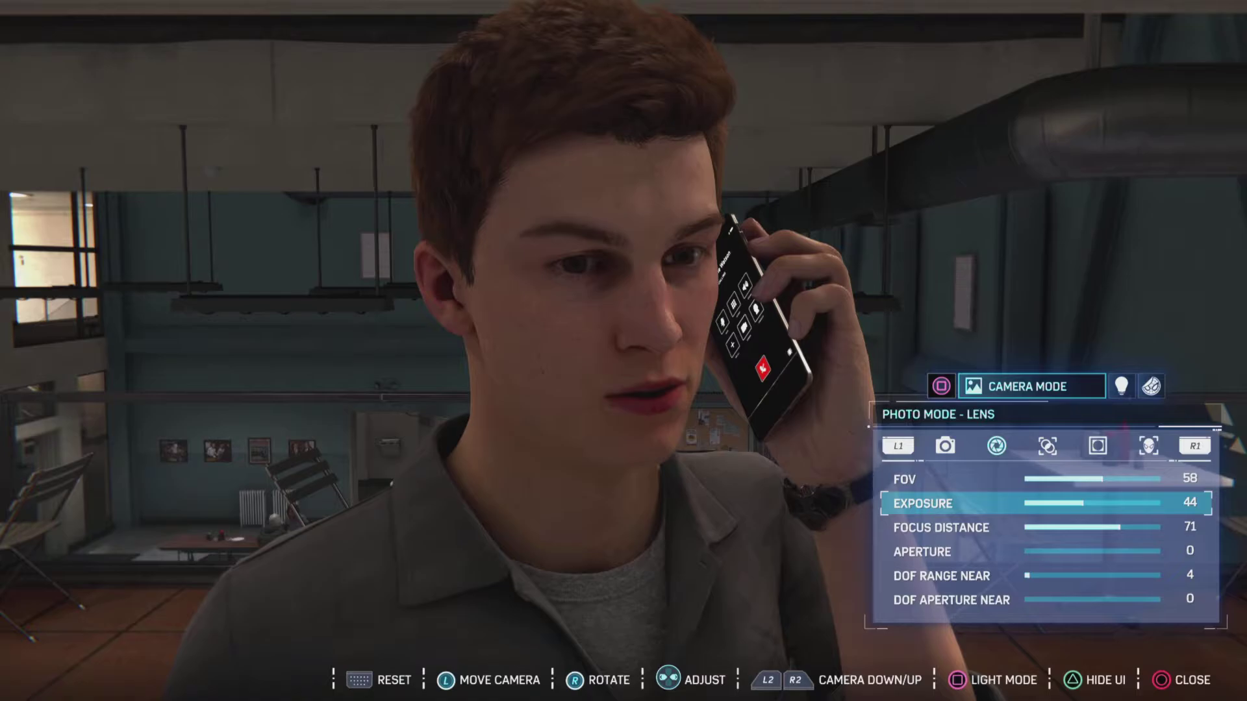
Narrow the lens field of view to 48.
key("Up")
key("Left")
key("Left")
key("Left")
key("Left")
key("Left")
key("Left")
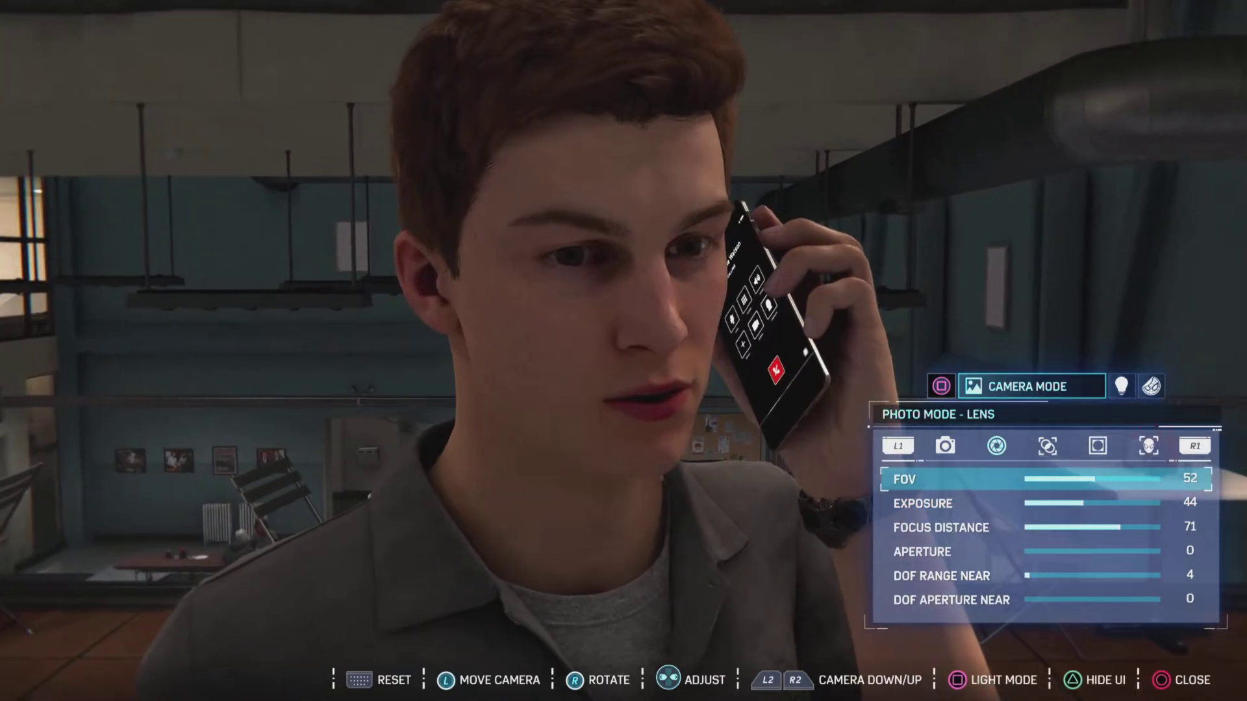
key("Left")
key("Left")
key("Left")
key("Left")
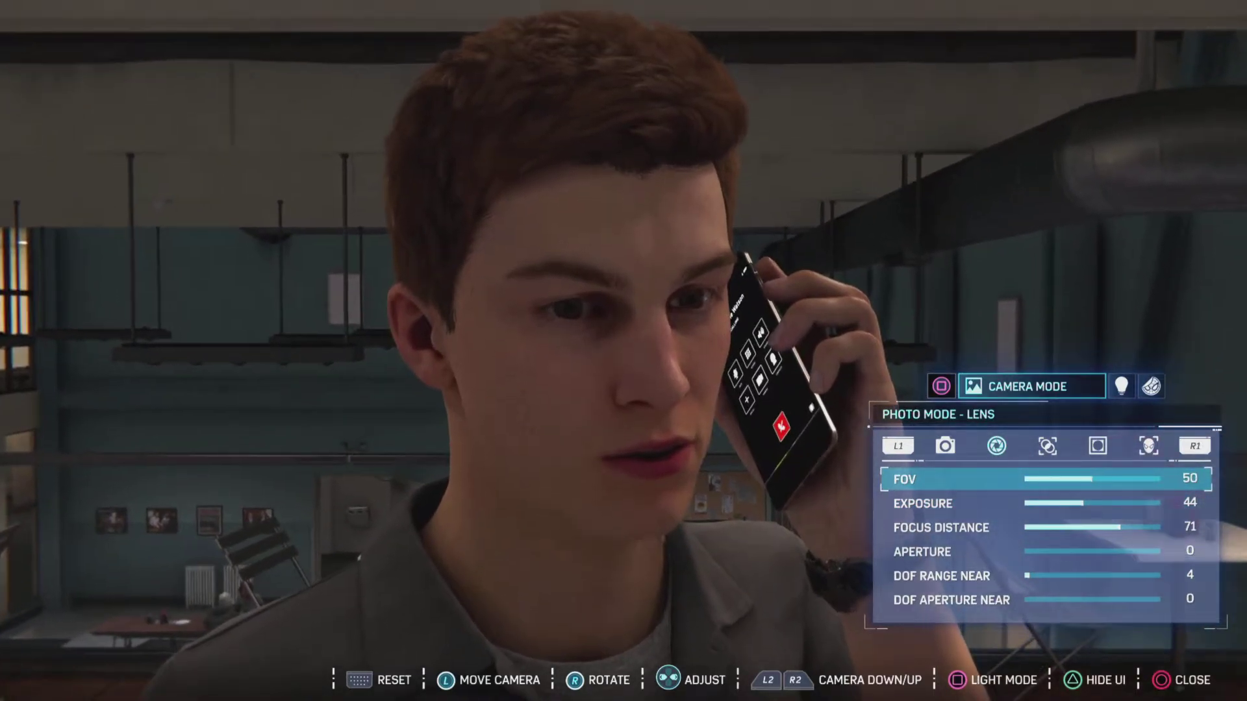
Set the lens focus distance to 7, leaving the exposure as it is.
key("Down")
key("Down")
key("Down")
key("Up")
key("Left")
key("Left")
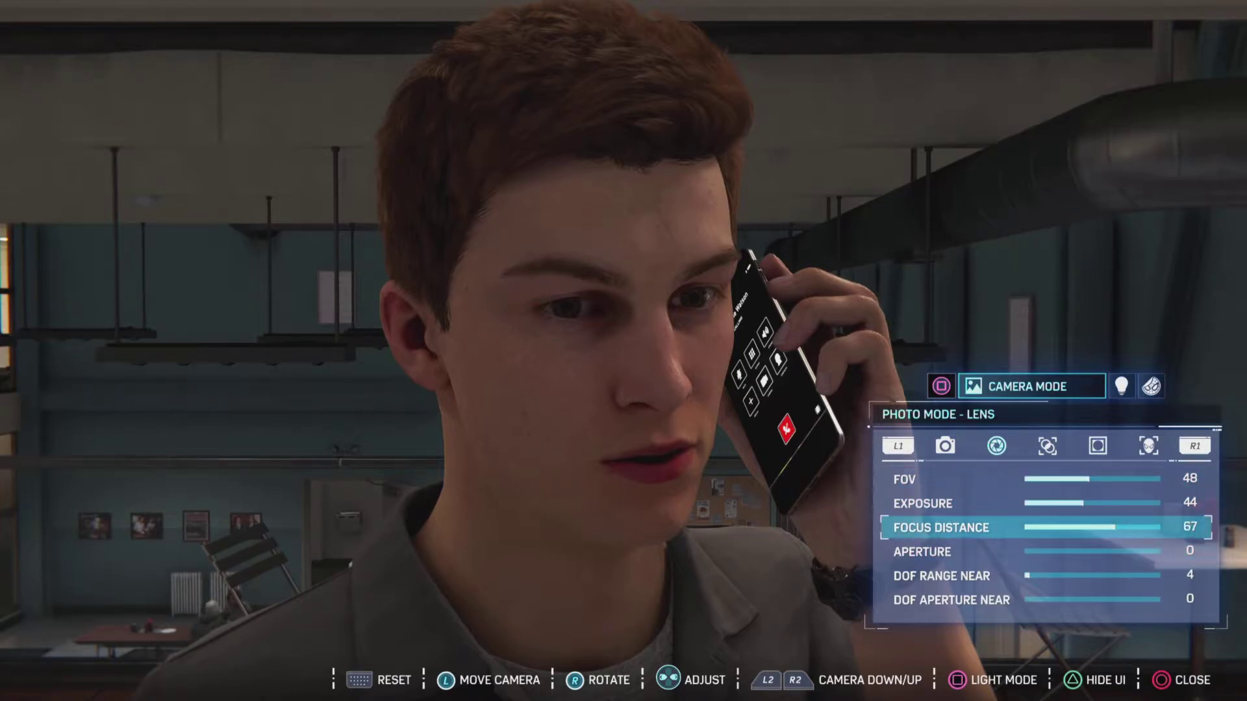
key("Left")
Set the aperture to 52 and shorten the focus distance further to blur the background behind the man.
key("Down")
key("Right")
key("Right")
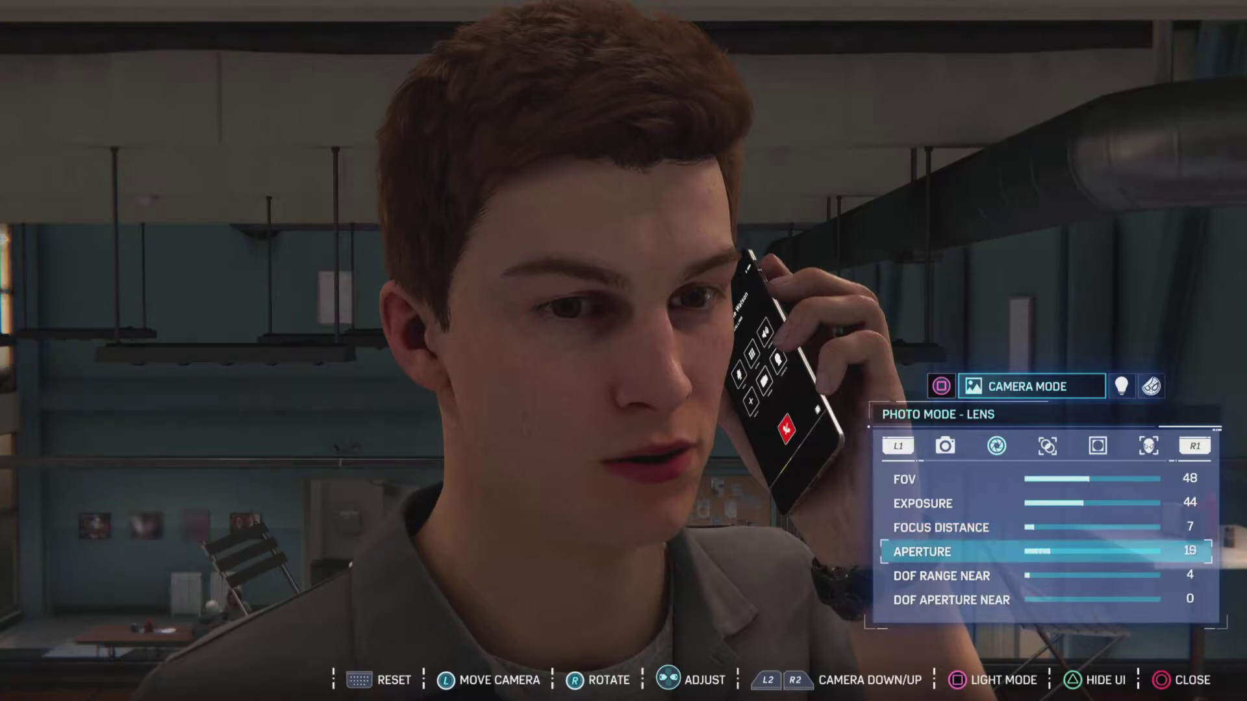
key("Up")
key("Left")
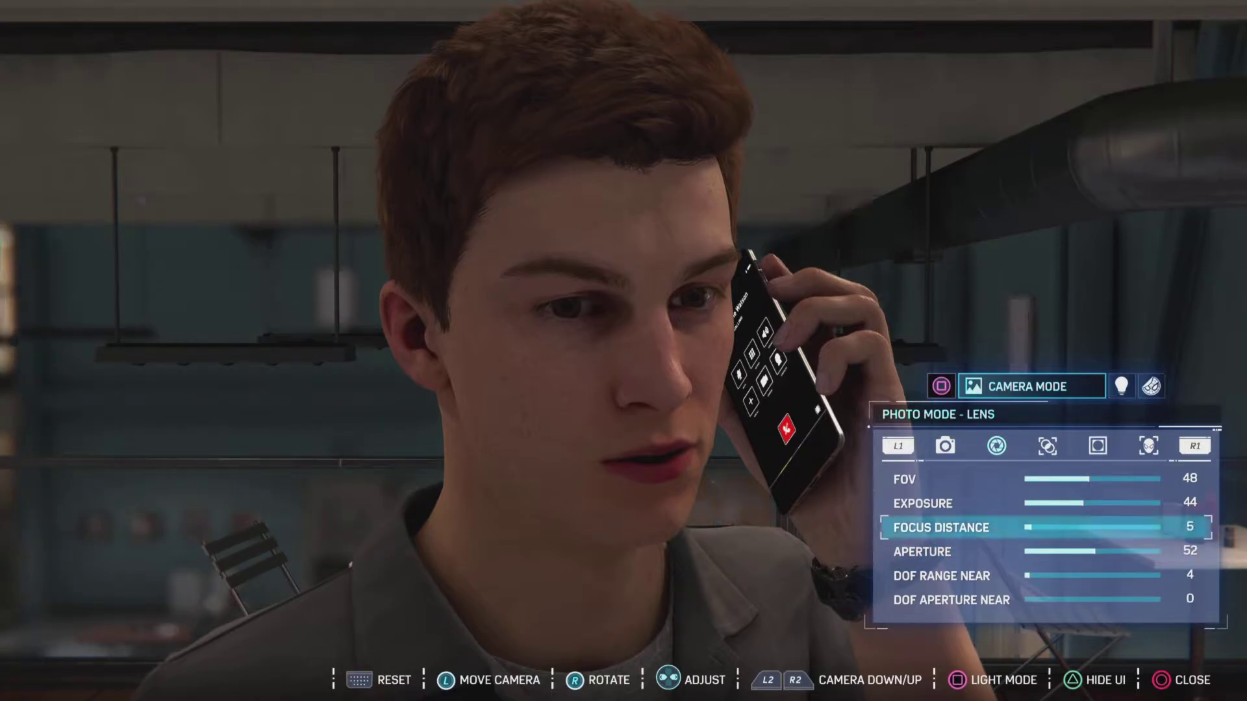
key("Left")
Browse the photo filters and apply the High Action filter.
key("e")
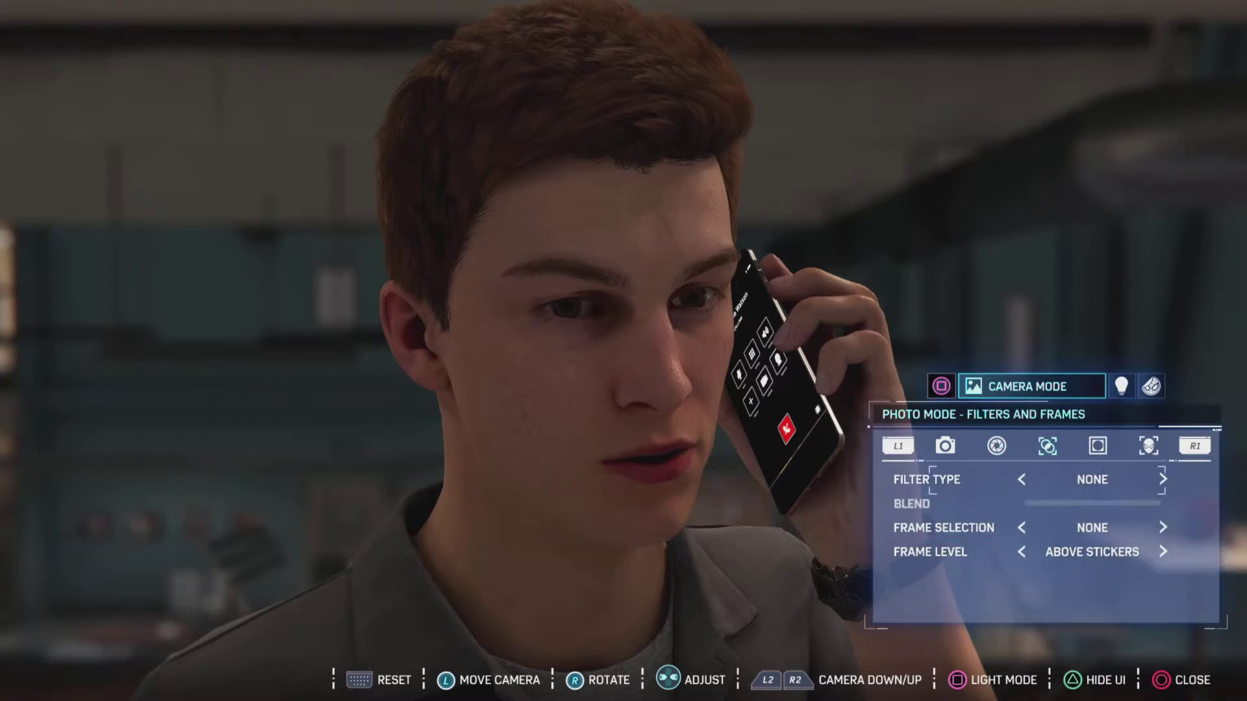
key("Right")
key("Right")
key("Right")
key("Right")
key("Right")
key("Right")
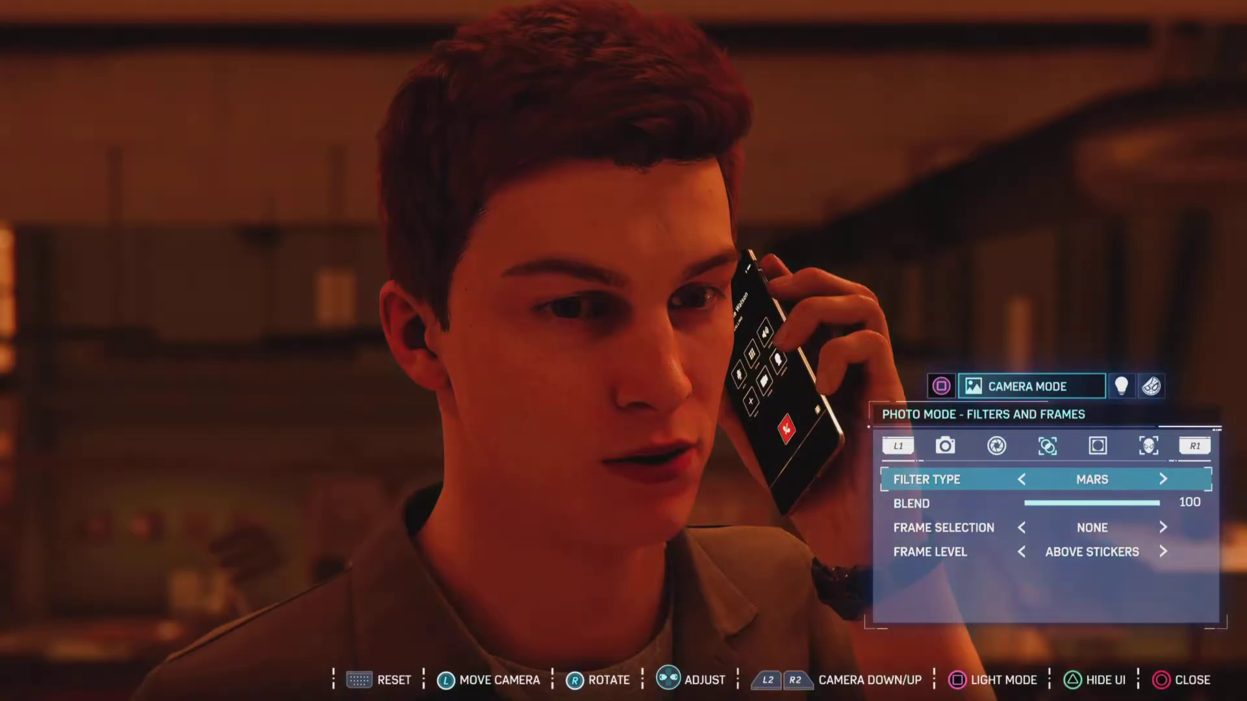
key("Right")
Lower the High Action filter's blend until its effect on the portrait is only slight.
key("Down")
key("Left")
key("Left")
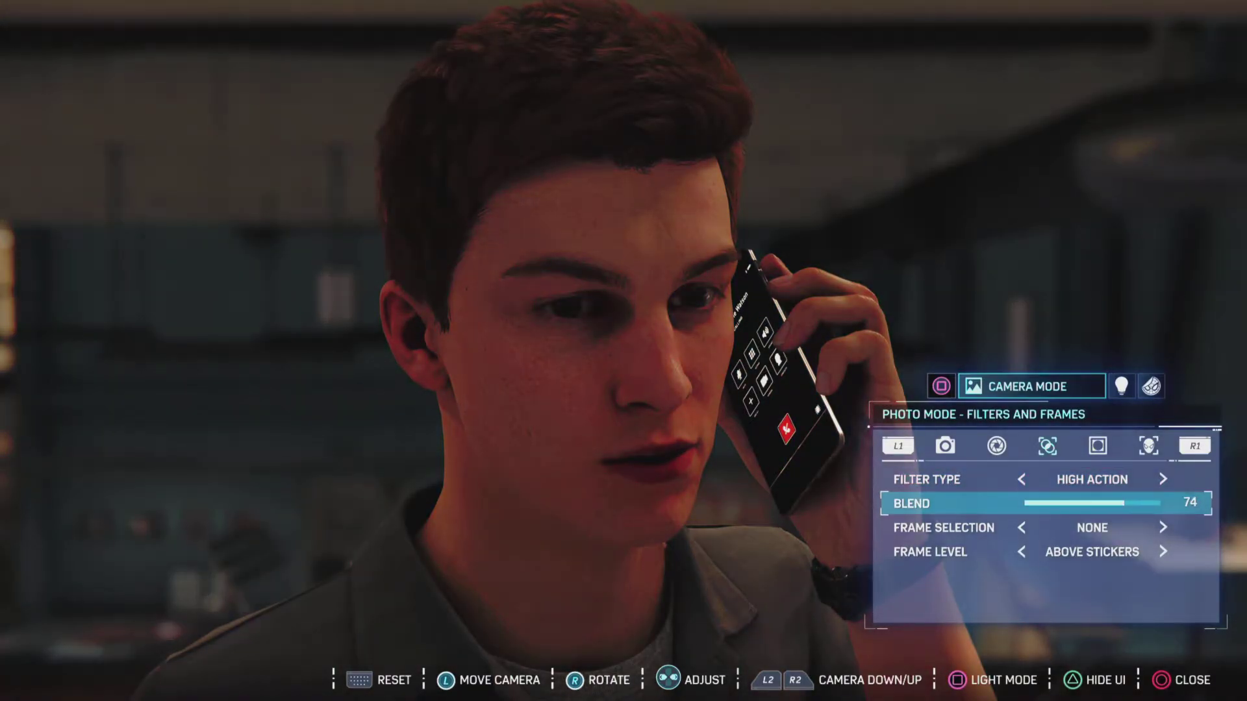
key("Left")
key("Right")
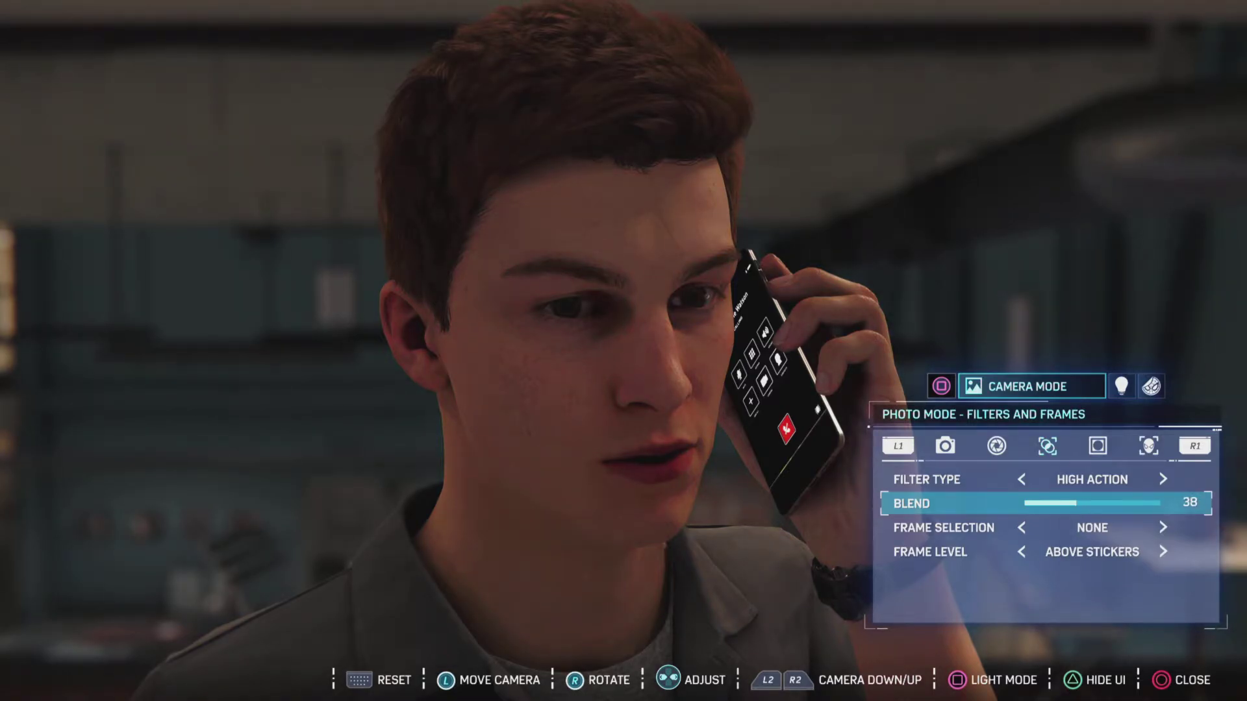
key("Left")
key("Left")
Switch to light editing and turn on Light 1 as a spot light.
key("Square")
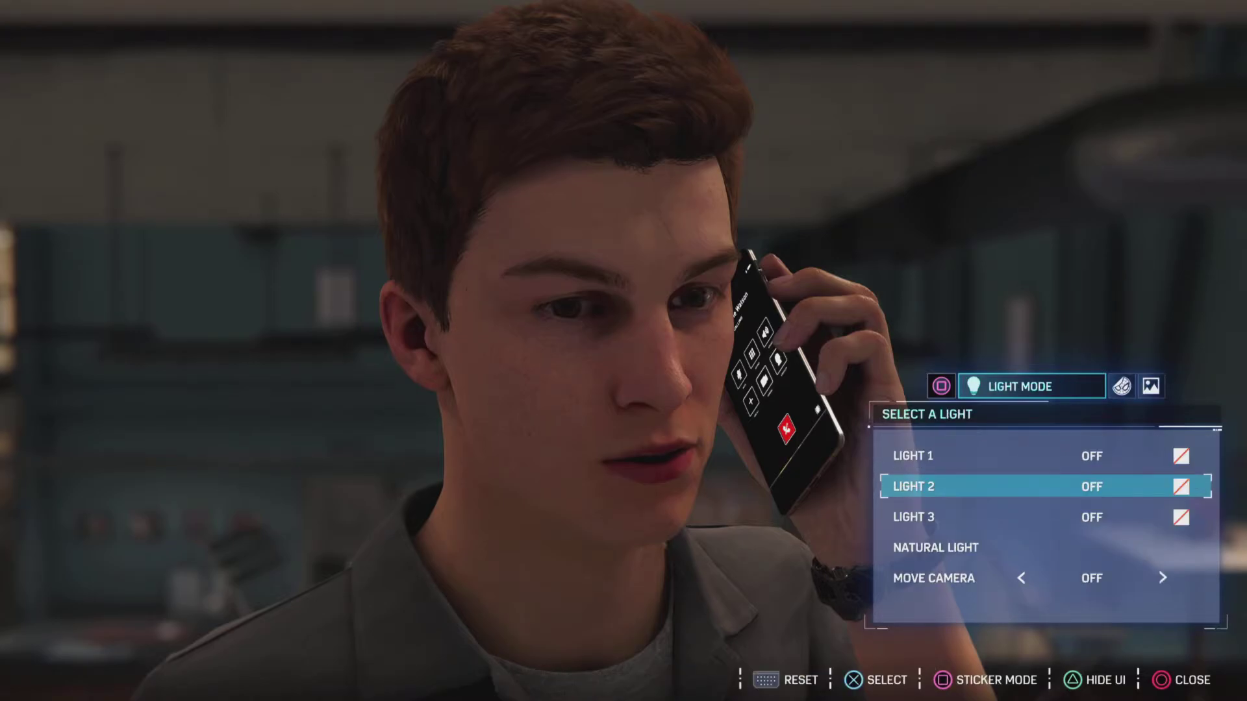
key("Up")
key("Return")
key("Right")
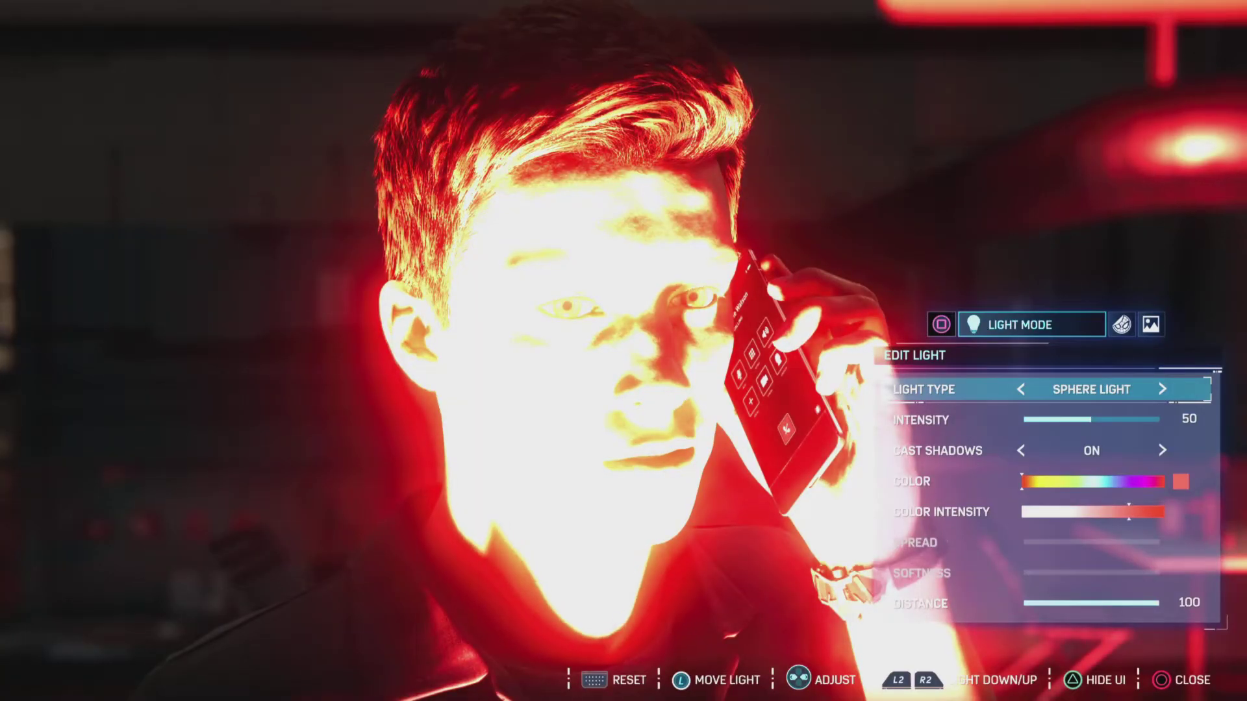
key("Right")
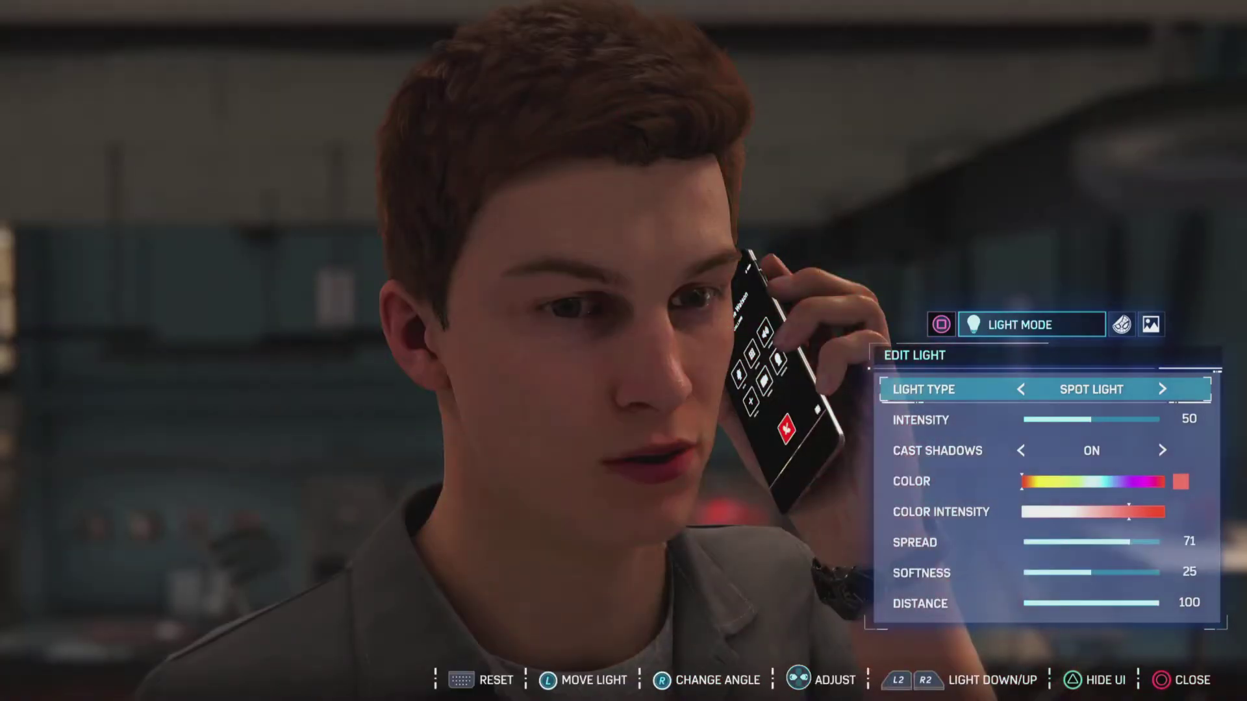
Reposition the spot light and turn it so that it shines on the man's face.
key("R2")
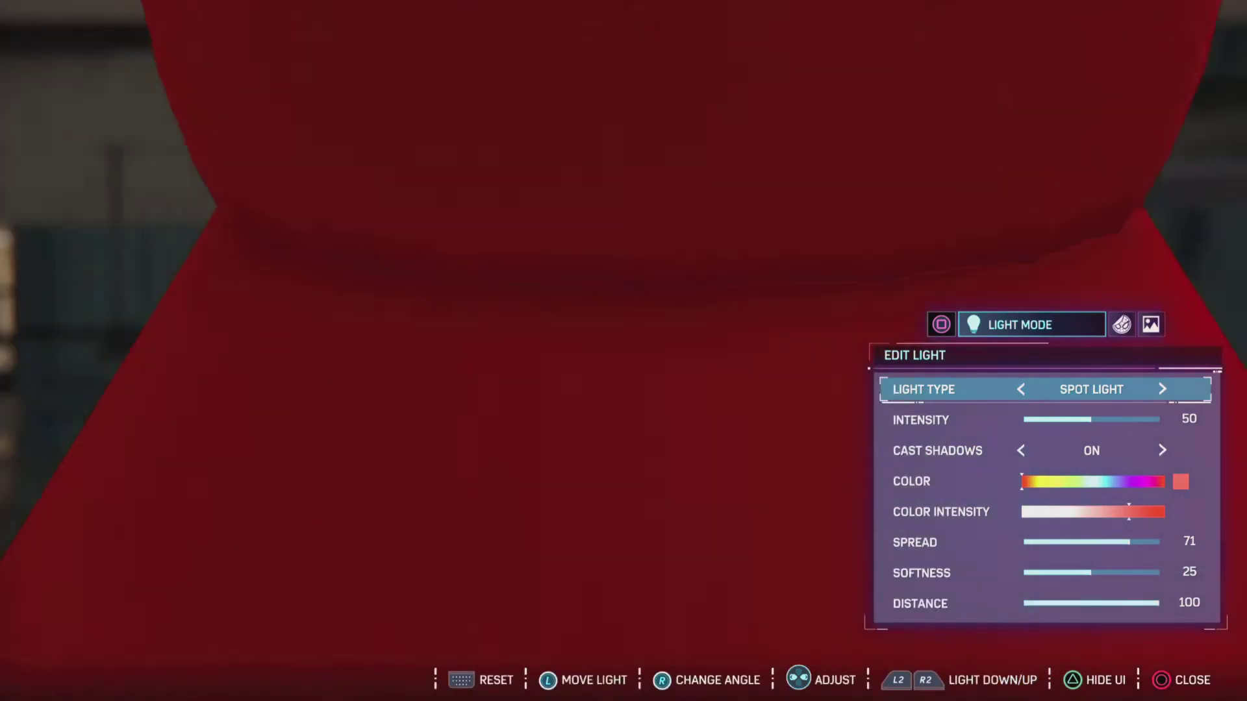
key("R")
key("R")
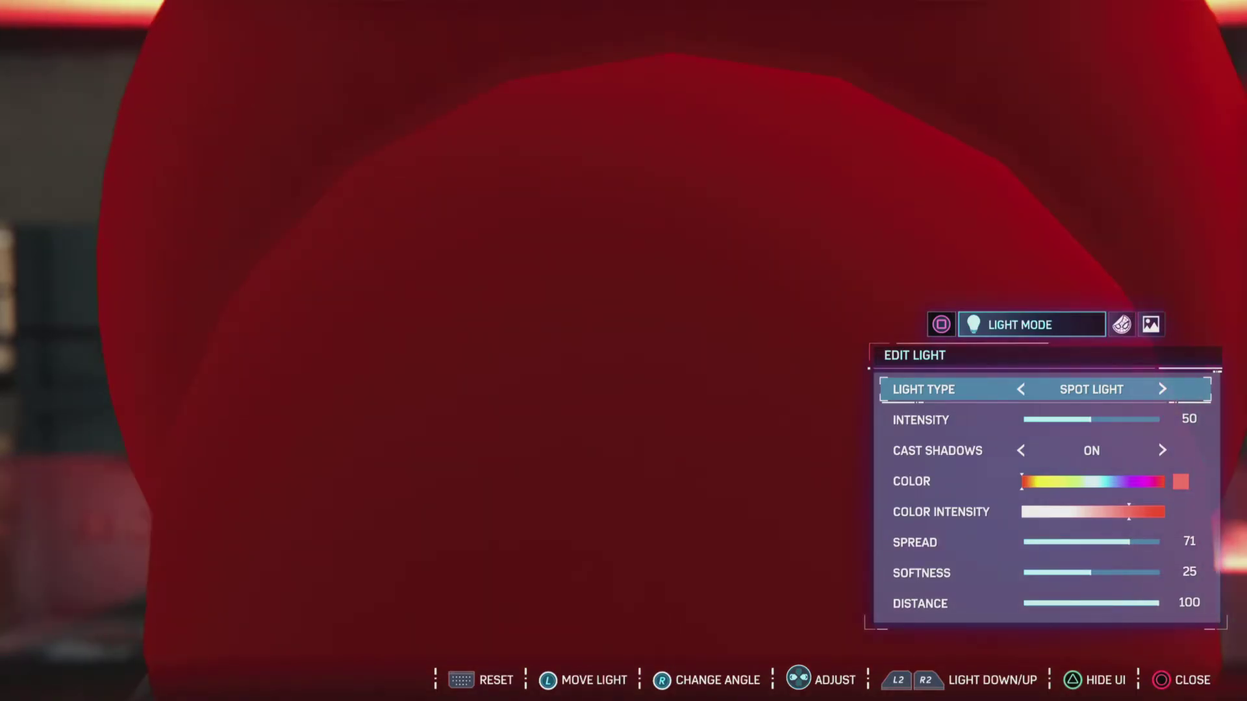
key("L")
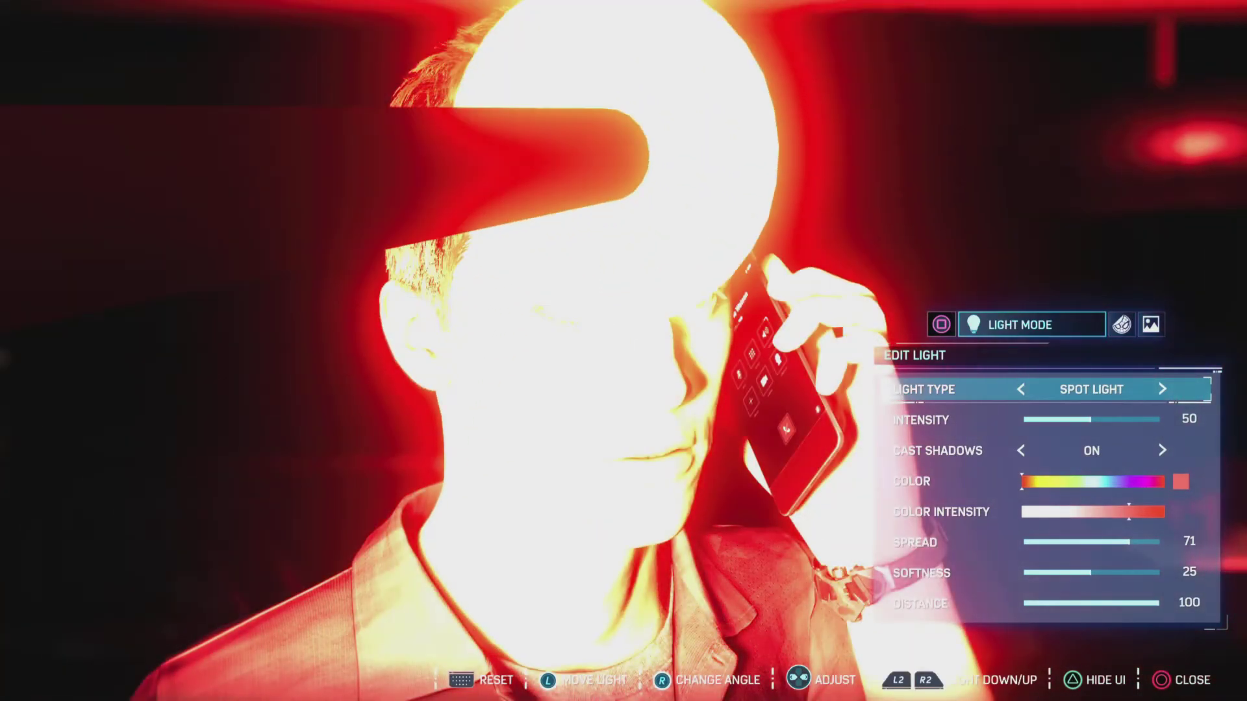
key("L")
key("L2")
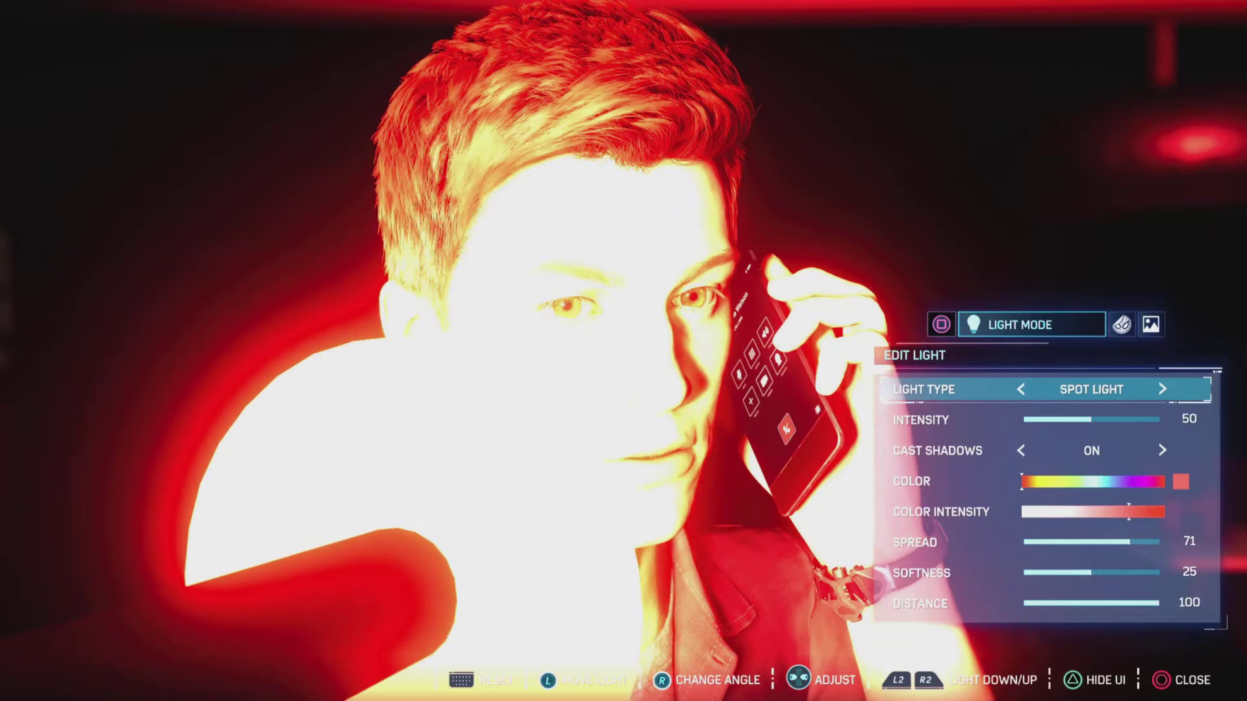
Shift the spot light out of the frame so it lights the man's face from the ear side.
key("a")
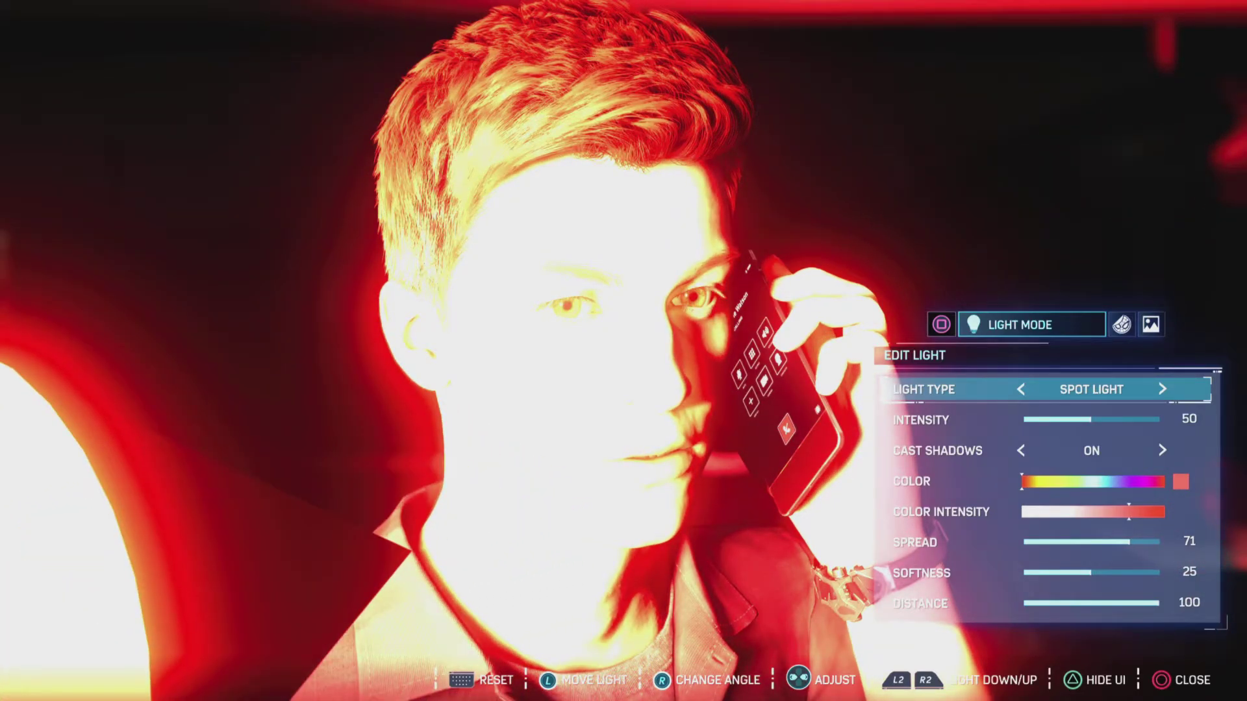
key("a")
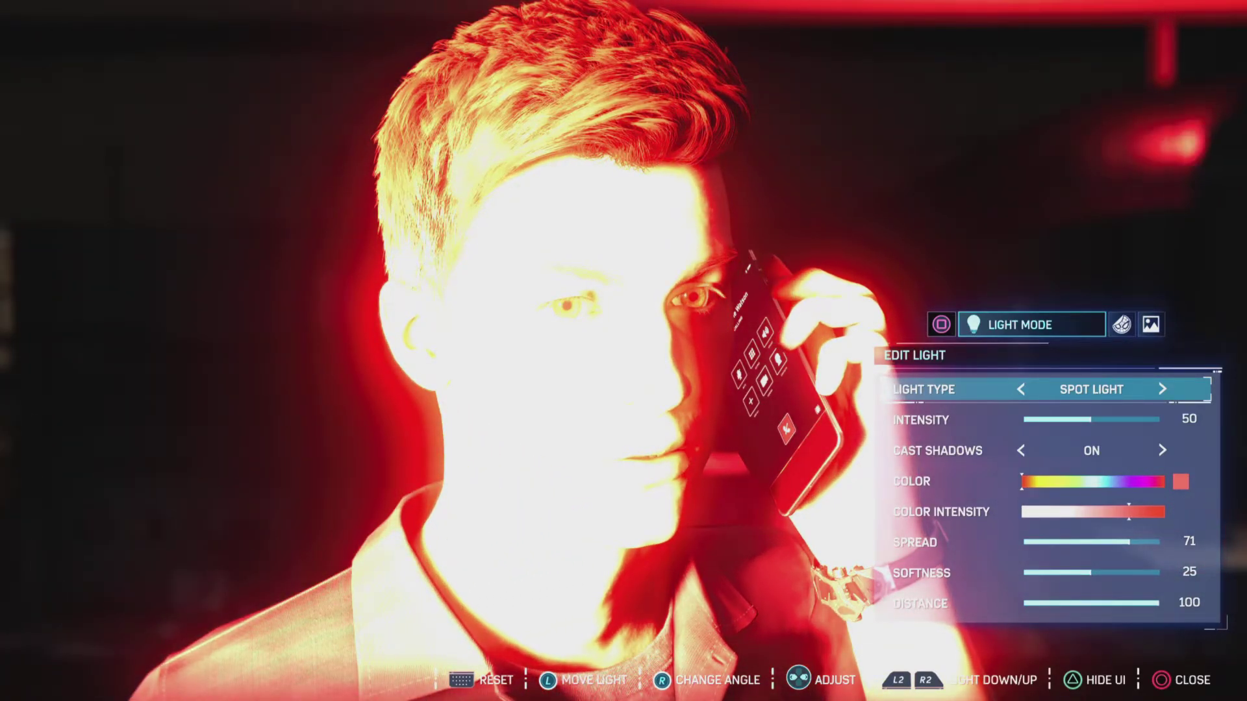
key("w")
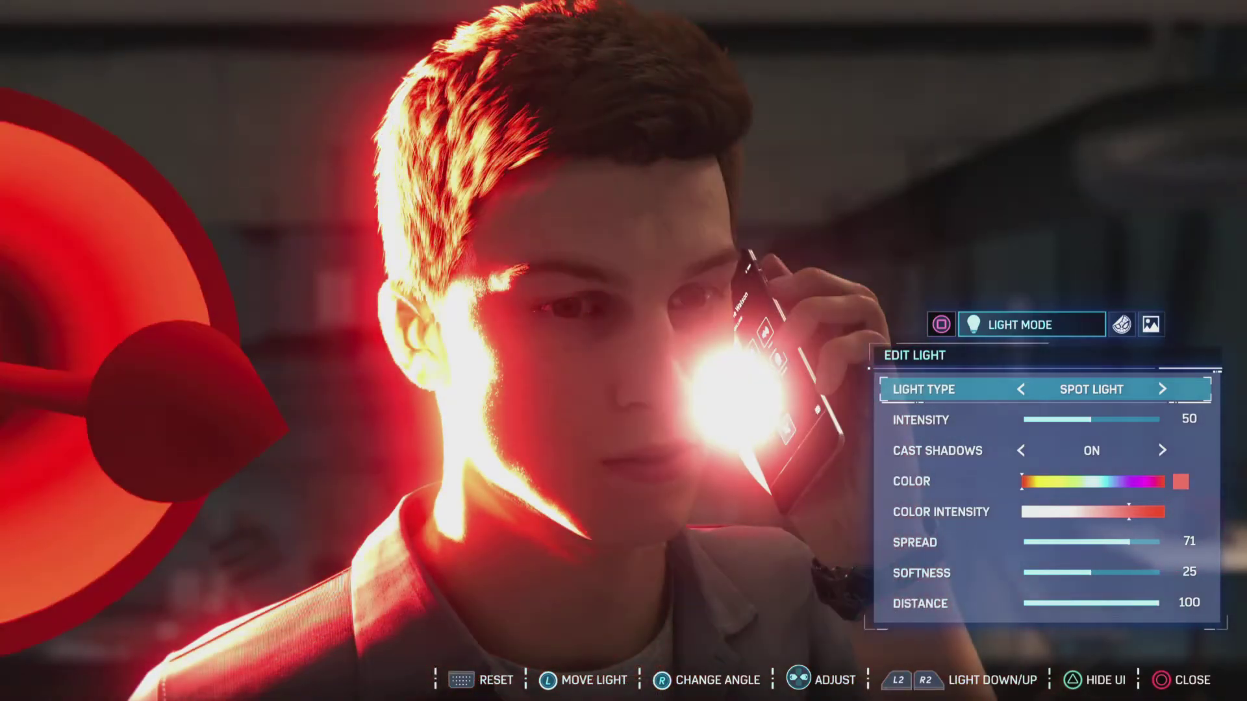
key("s")
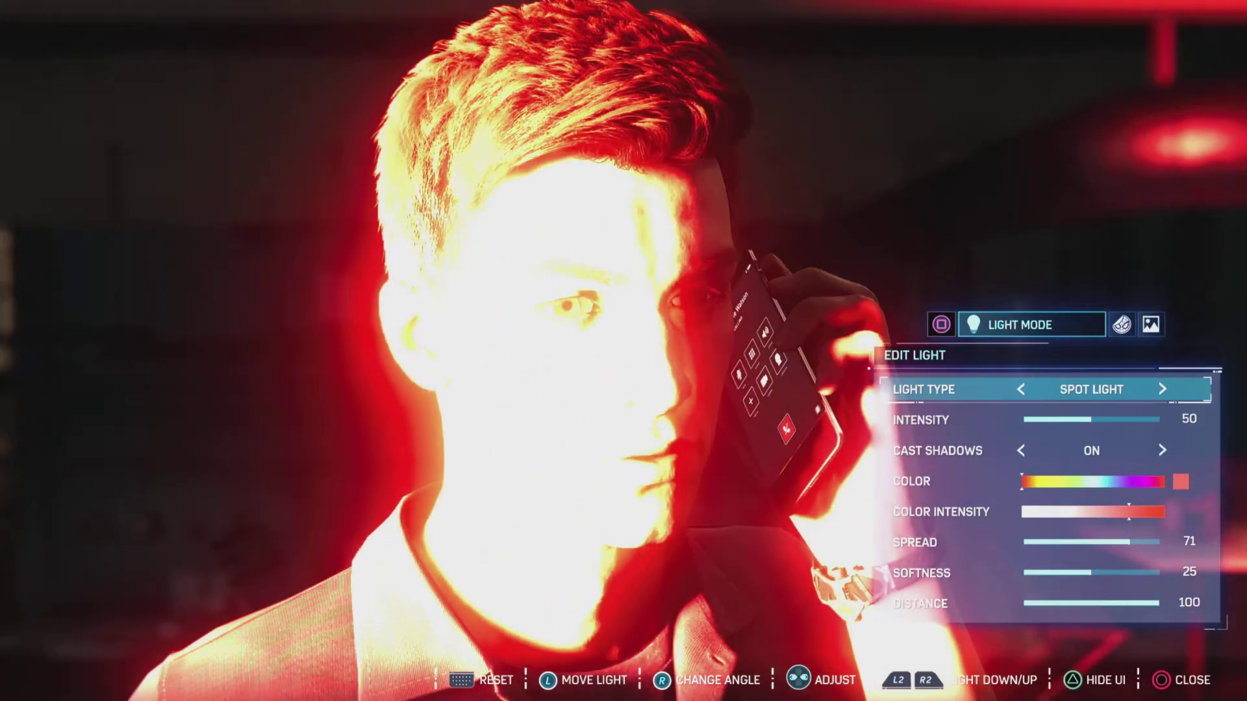
key("s")
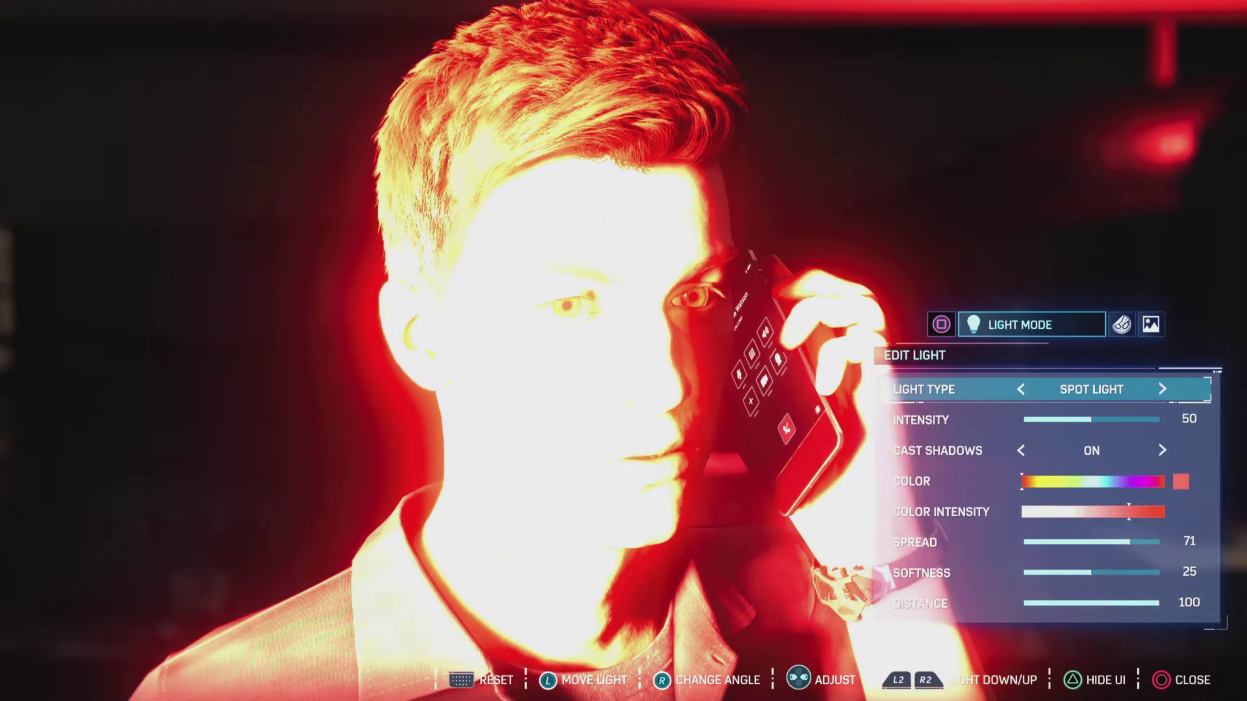
key("d")
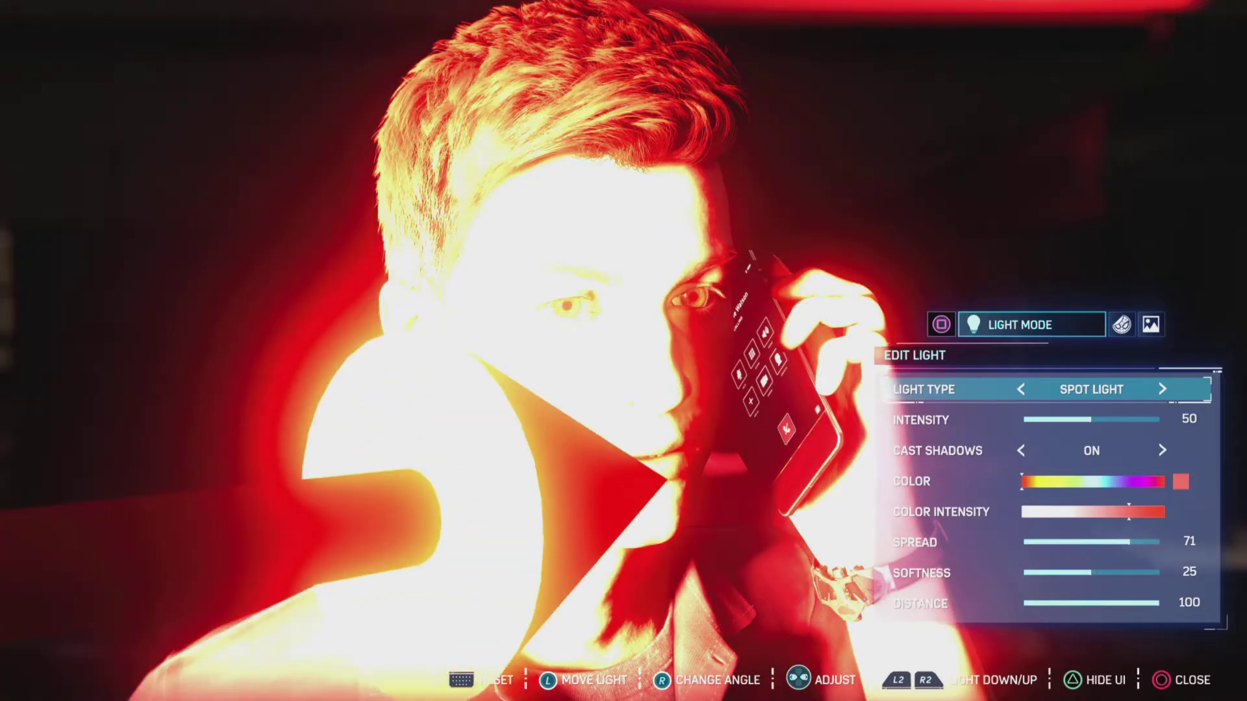
key("a")
Reduce the spot light's red tint with a lower color intensity, and set its intensity to 43 and distance to 88.
key("Down")
key("Down")
key("Down")
key("Down")
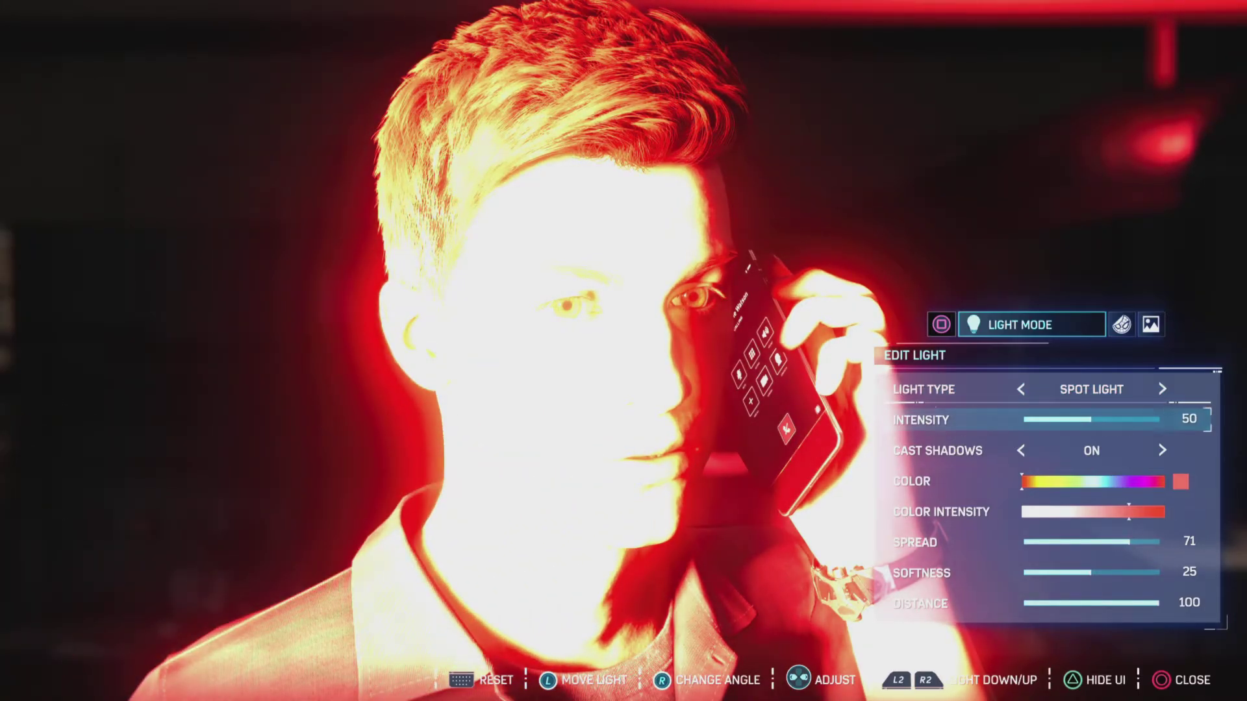
key("Left")
key("Left")
key("Left")
key("Left")
key("Left")
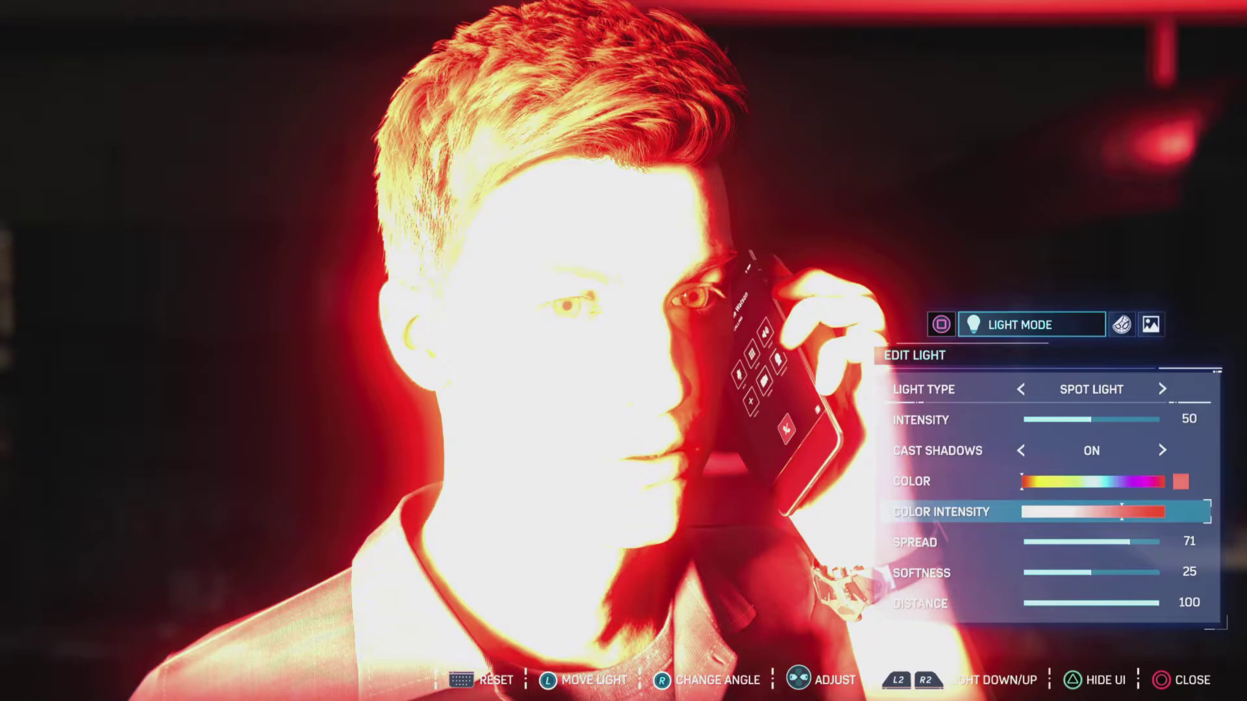
key("Up")
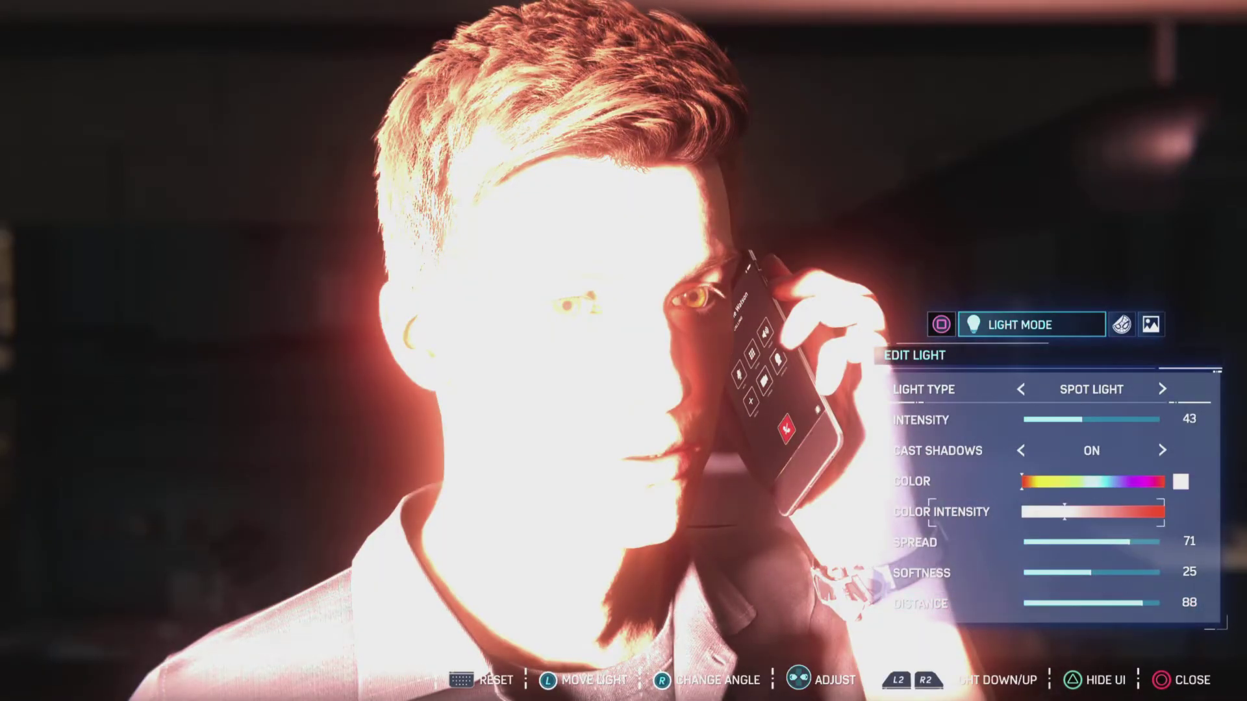
Narrow the spot light's spread to 61.
key("Down")
key("Left")
key("Left")
key("Left")
key("Left")
key("Left")
key("Left")
key("Left")
key("Left")
key("Left")
key("Left")
Raise the spot light's softness to 50.
key("Down")
key("Right")
key("Right")
key("Right")
key("Right")
key("Right")
key("Right")
key("Right")
key("Right")
key("Right")
key("Right")
key("Right")
key("Right")
key("Right")
key("Right")
key("Right")
key("Right")
key("Right")
key("Right")
key("Right")
key("Right")
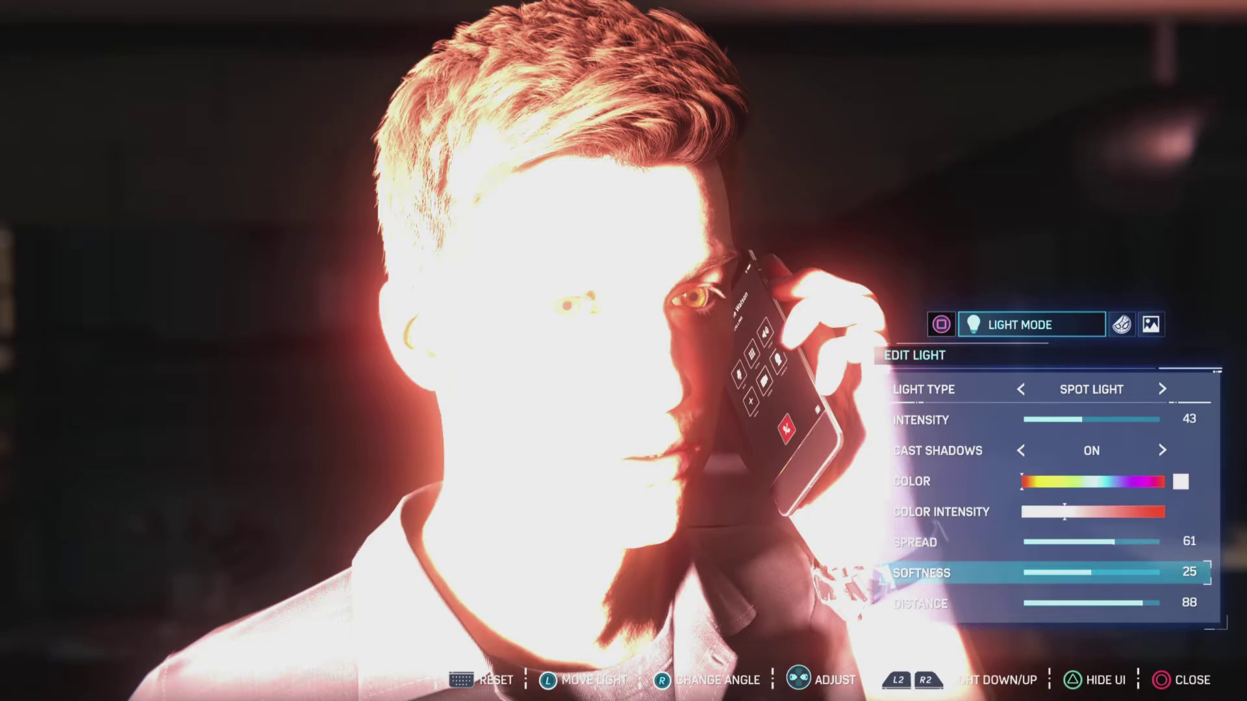
key("Right")
key("Right")
key("Right")
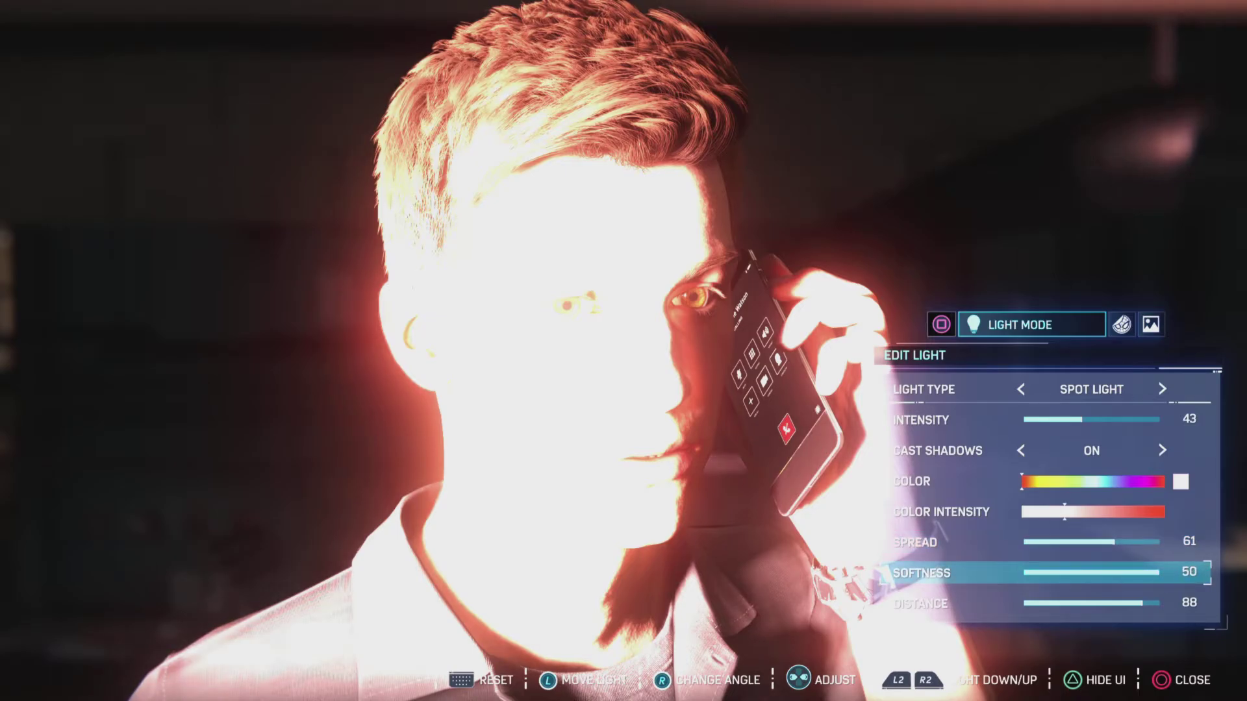
Lower Light 1's color intensity to the minimum to make the light pure white.
key("Up")
key("Up")
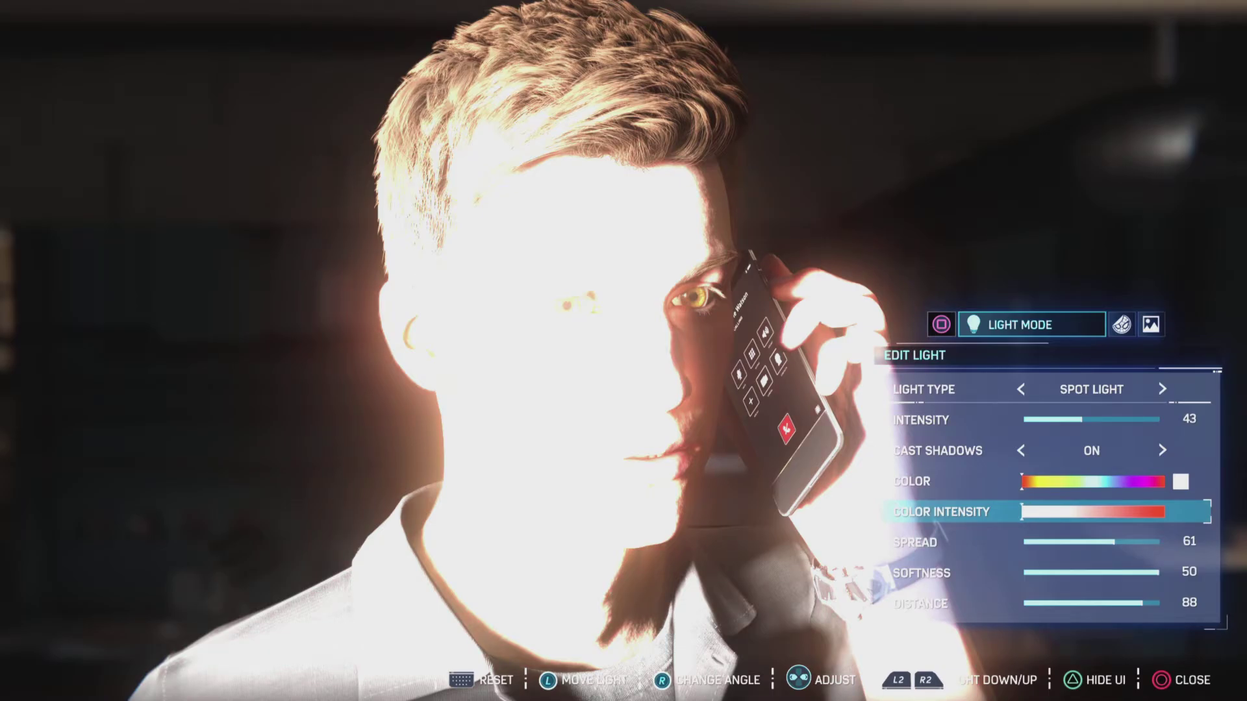
key("Down")
key("Down")
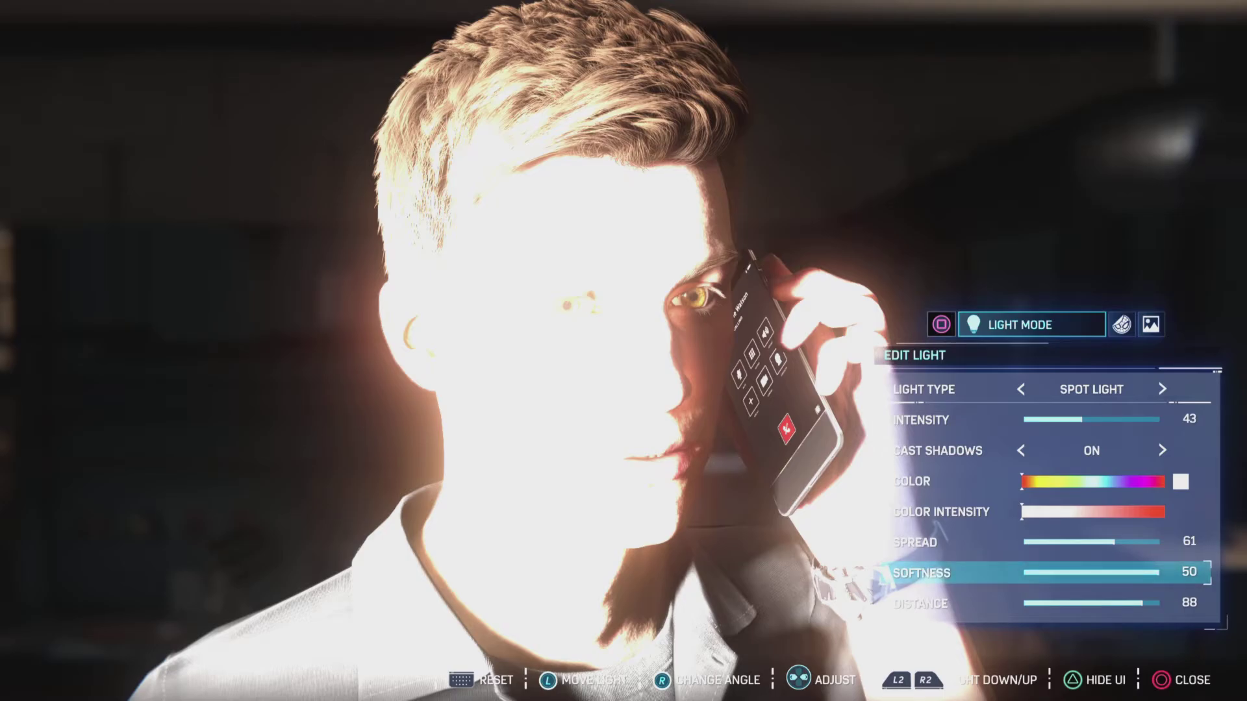
Return to the camera's lens settings and reduce the exposure to 0.
key("Tab")
key("Tab")
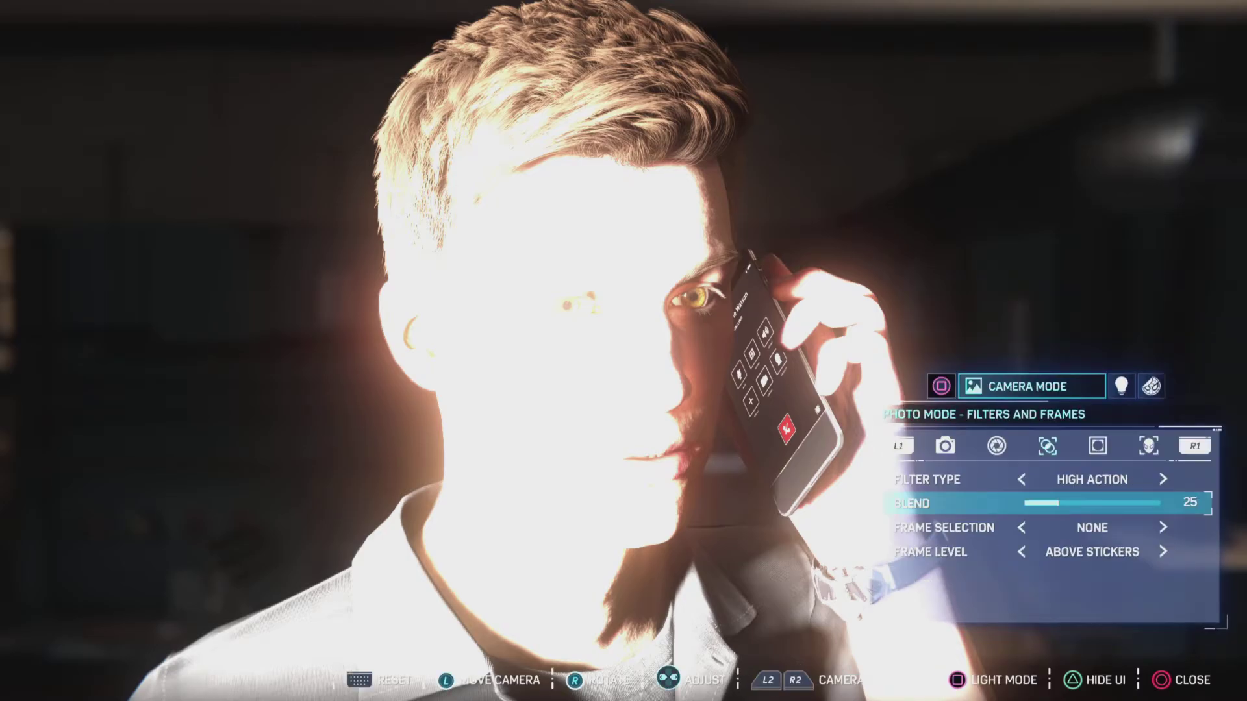
key("q")
key("Down")
key("Left")
key("Left")
key("Left")
key("Left")
key("Left")
key("Left")
key("Left")
key("Left")
key("Left")
key("Left")
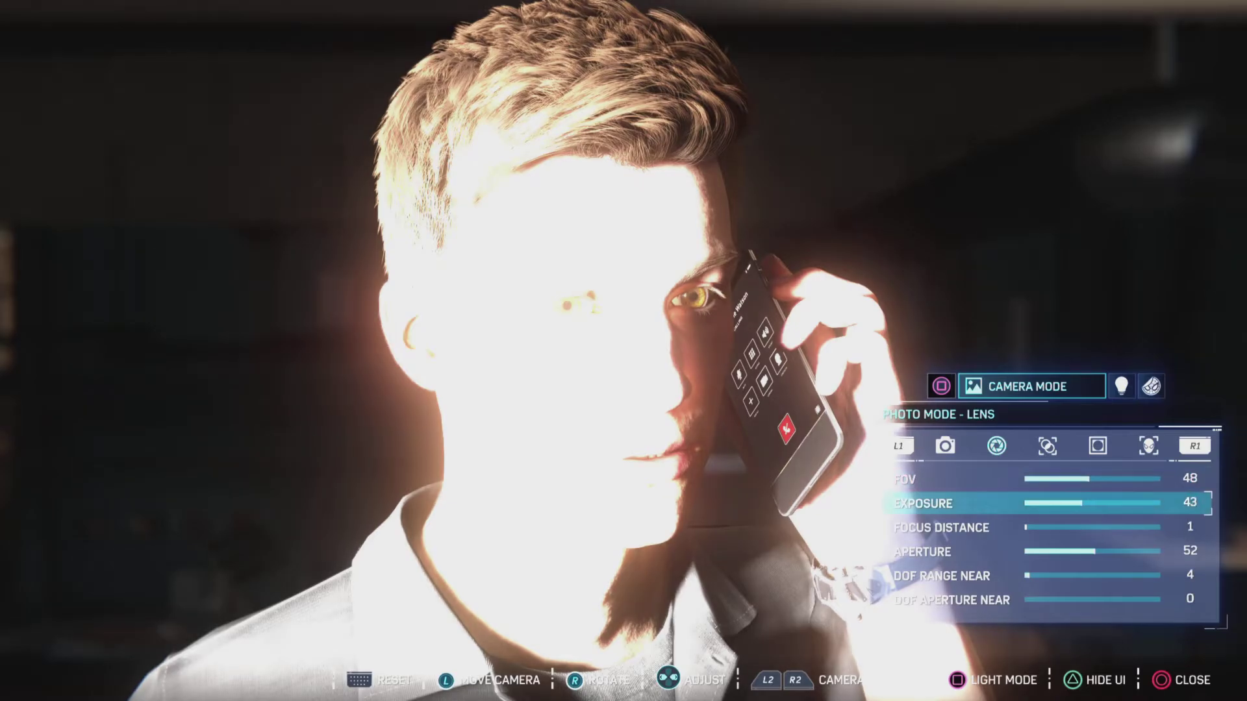
key("Left")
key("Left")
key("Left")
key("Left")
key("Left")
key("Left")
key("Left")
key("Left")
key("Left")
key("Left")
key("Left")
key("Left")
key("Left")
key("Left")
key("Left")
key("Left")
key("Left")
key("Left")
key("Left")
key("Left")
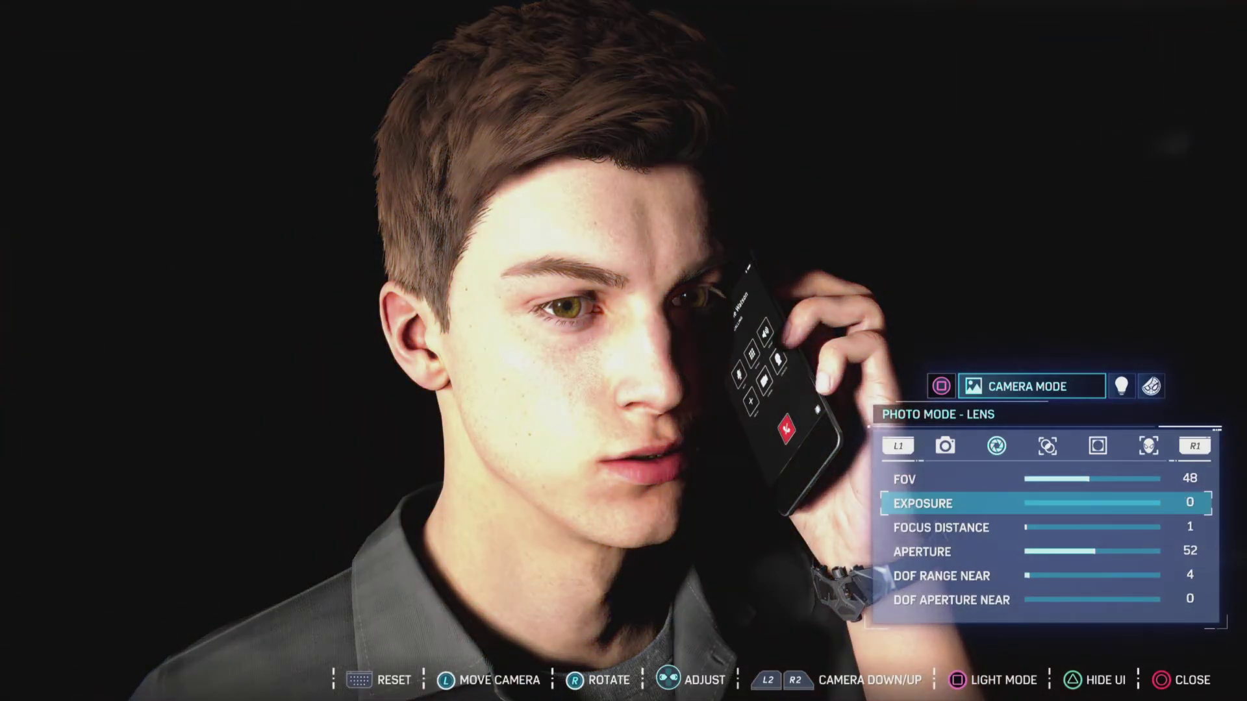
Switch to light editing and turn on Light 2 as a spot light.
key("Tab")
key("Down")
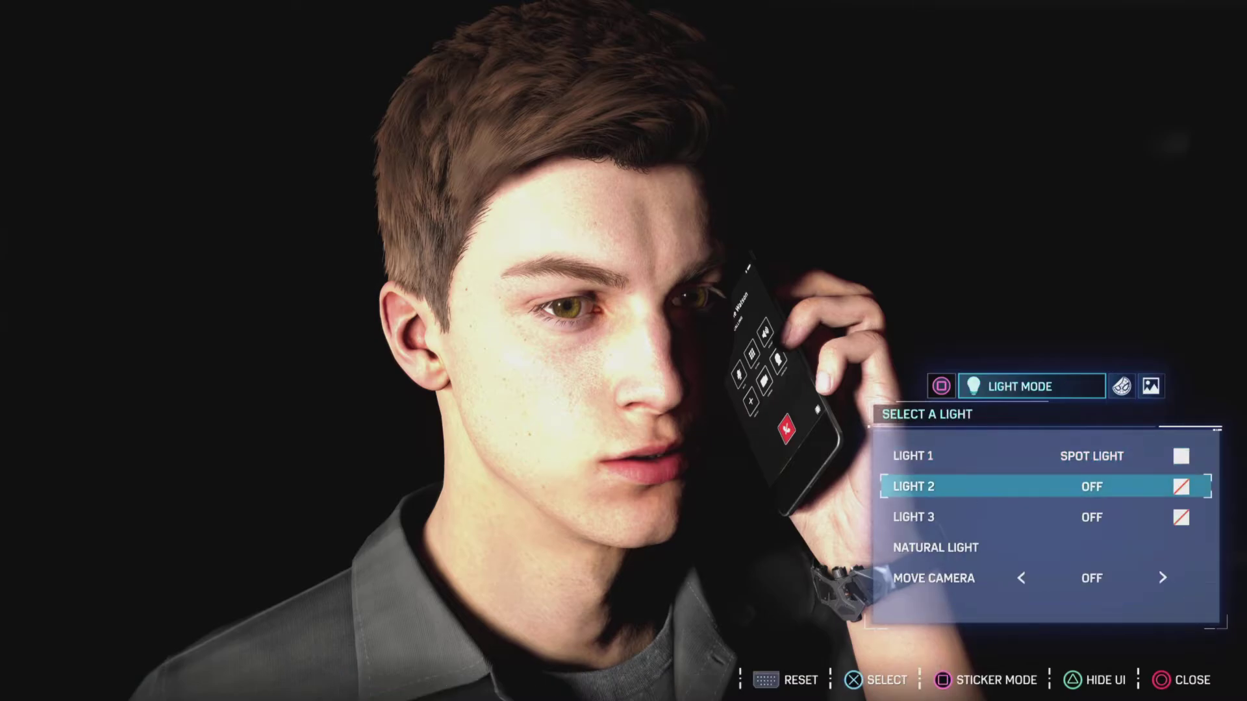
key("Return")
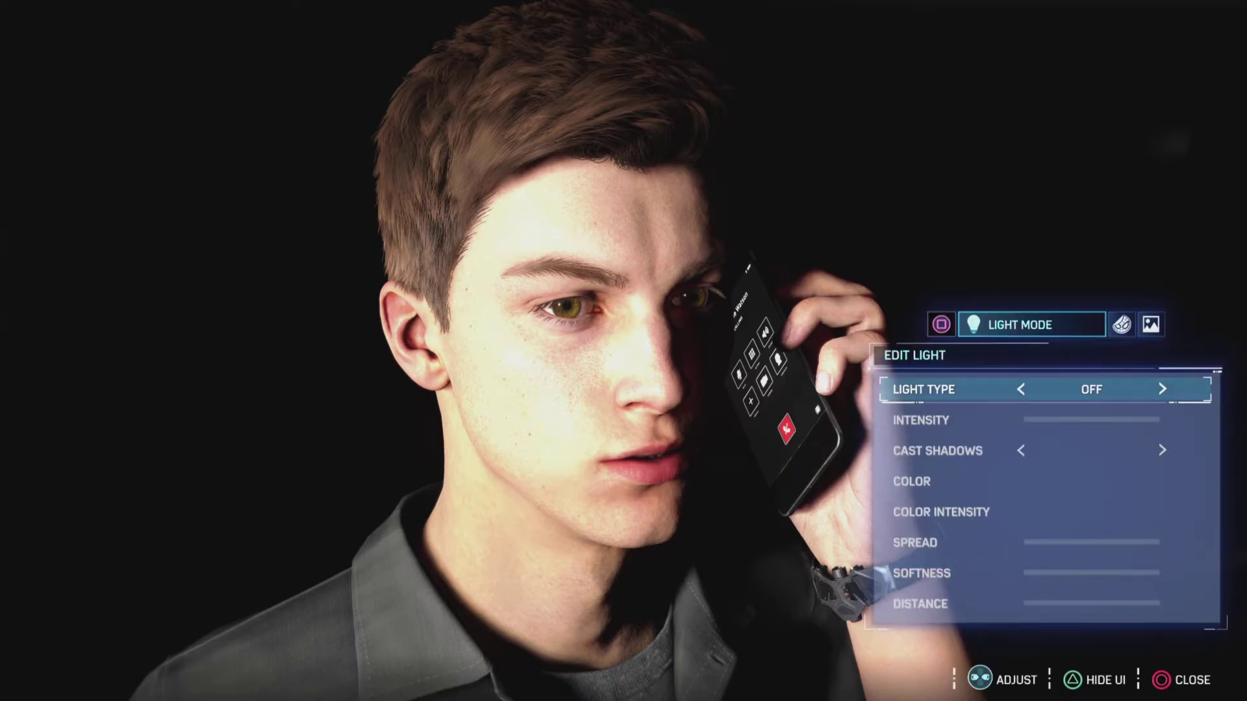
key("Right")
key("s")
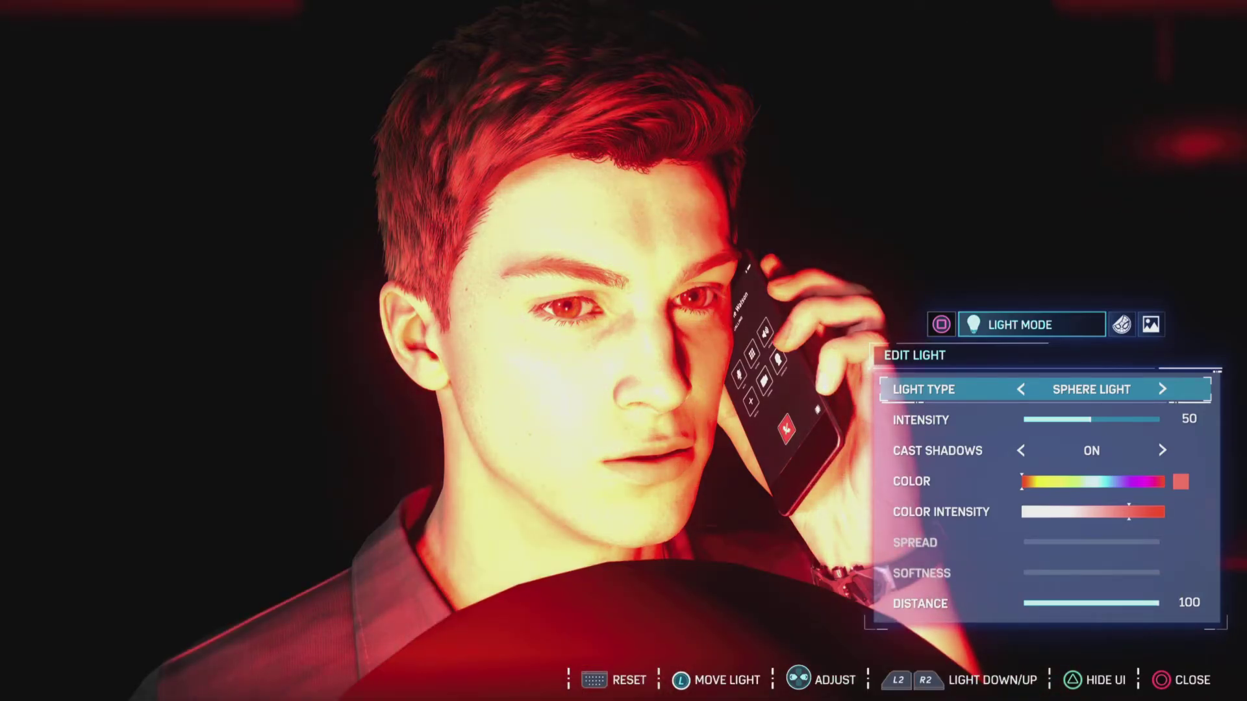
key("Right")
Move Light 2 out of the frame so it lights the shadowed phone side of the man's face.
key("e")
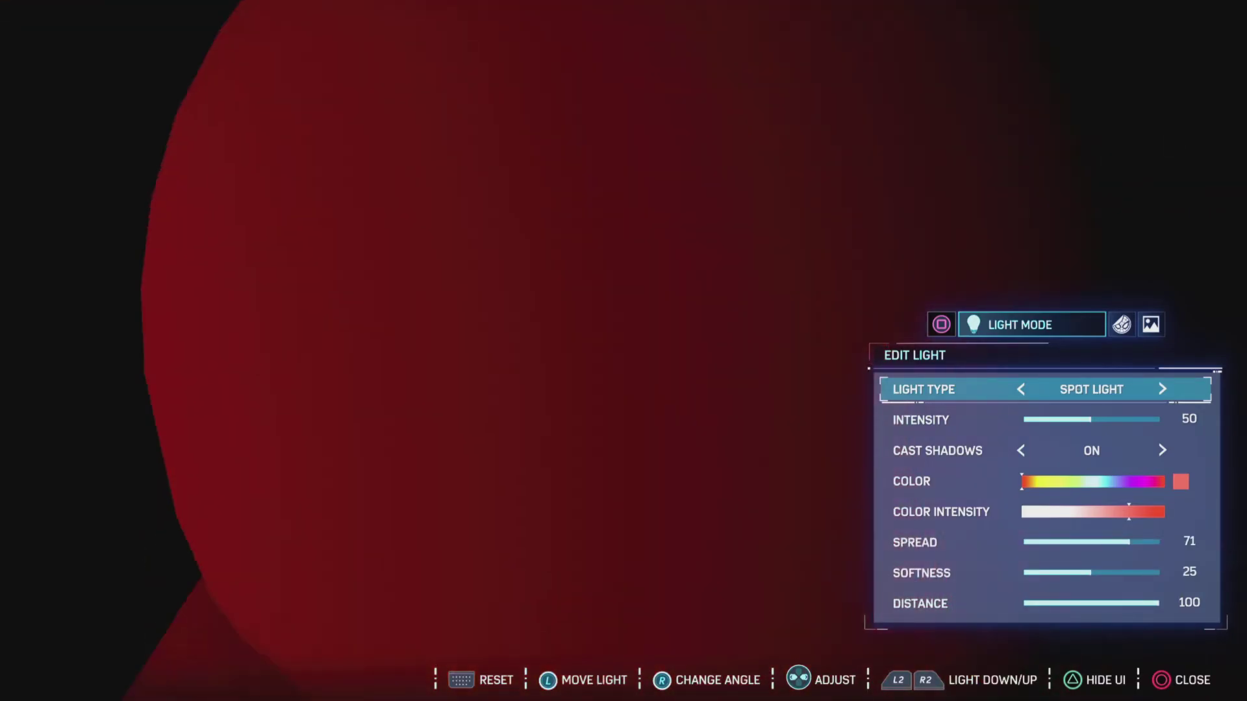
key("s")
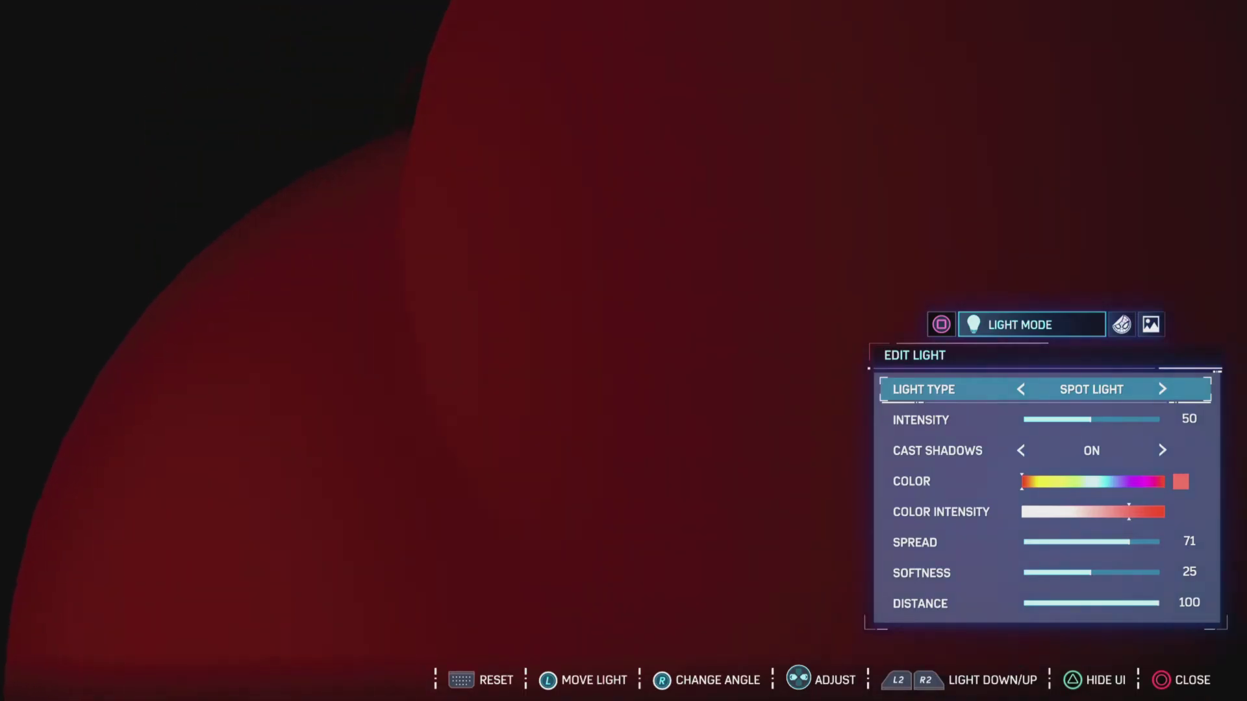
key("d")
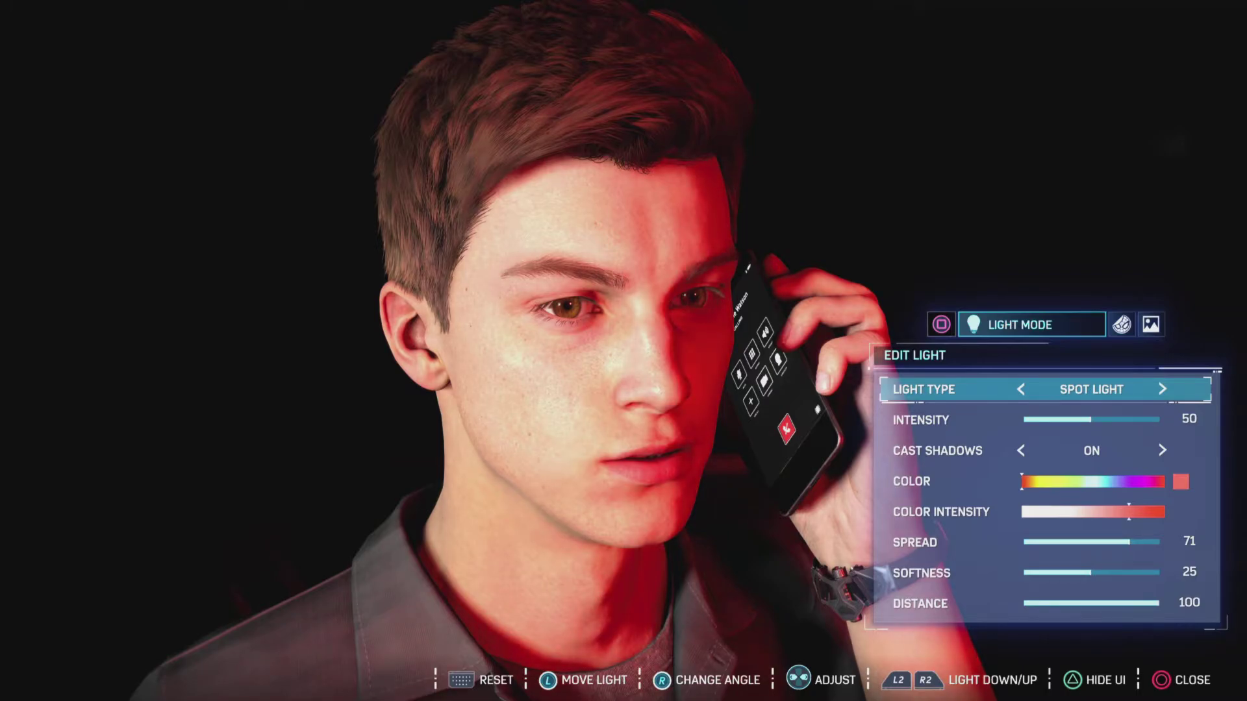
key("d")
Make Light 2 white by lowering its color intensity to the minimum.
key("Down")
key("Down")
key("Down")
key("Down")
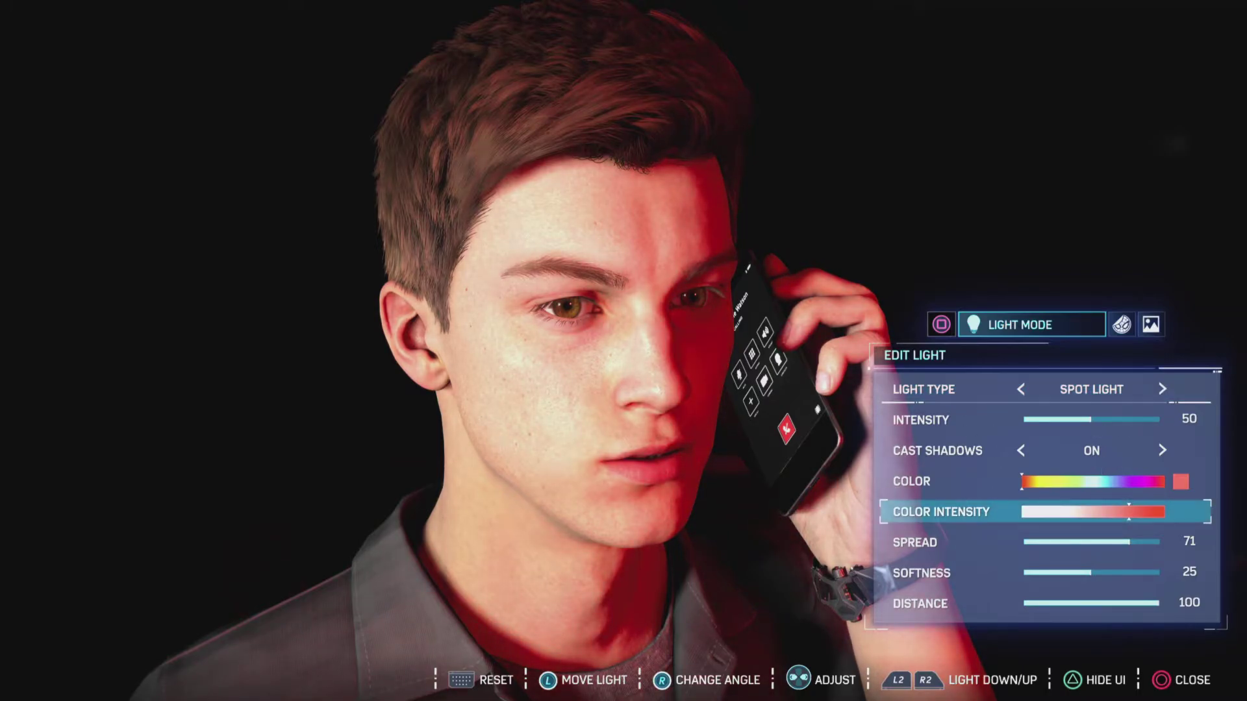
key("Left")
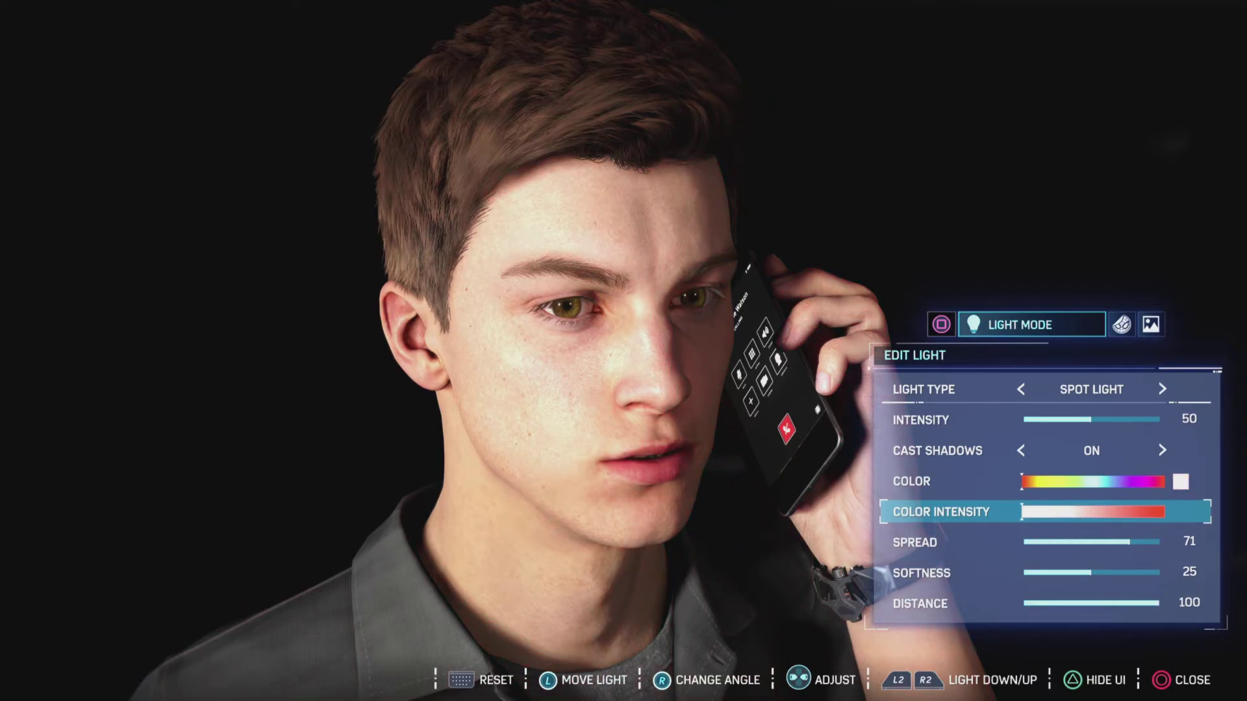
Soften Light 2 by setting its softness to 50.
key("Down")
key("Down")
key("Right")
key("Right")
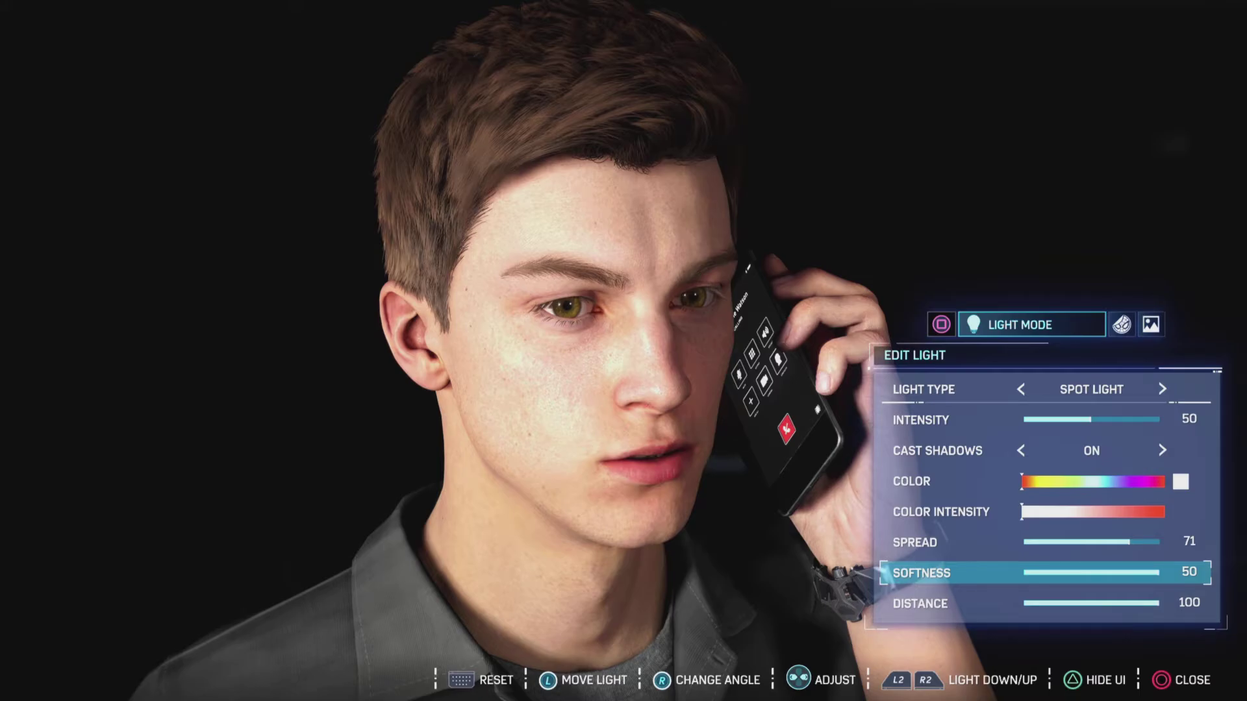
Leave Light 2 and turn on Light 3 as a sphere light.
key("Tab")
key("Tab")
key("Tab")
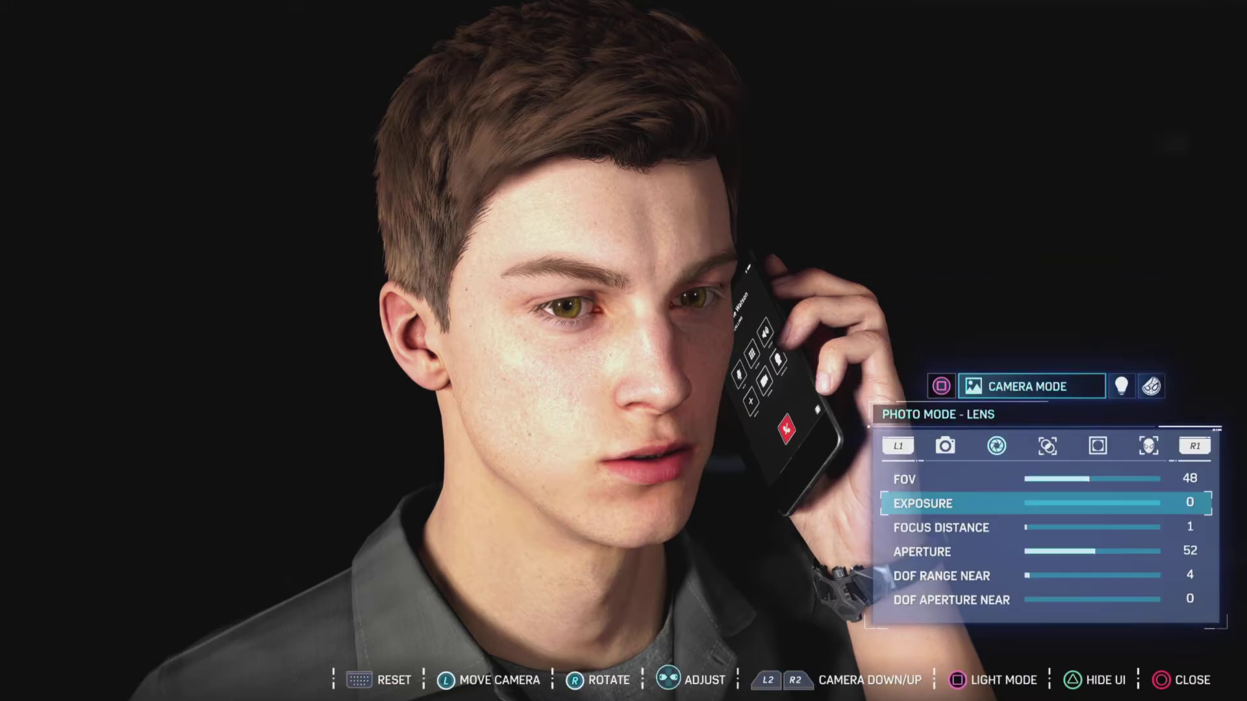
key("Down")
key("Return")
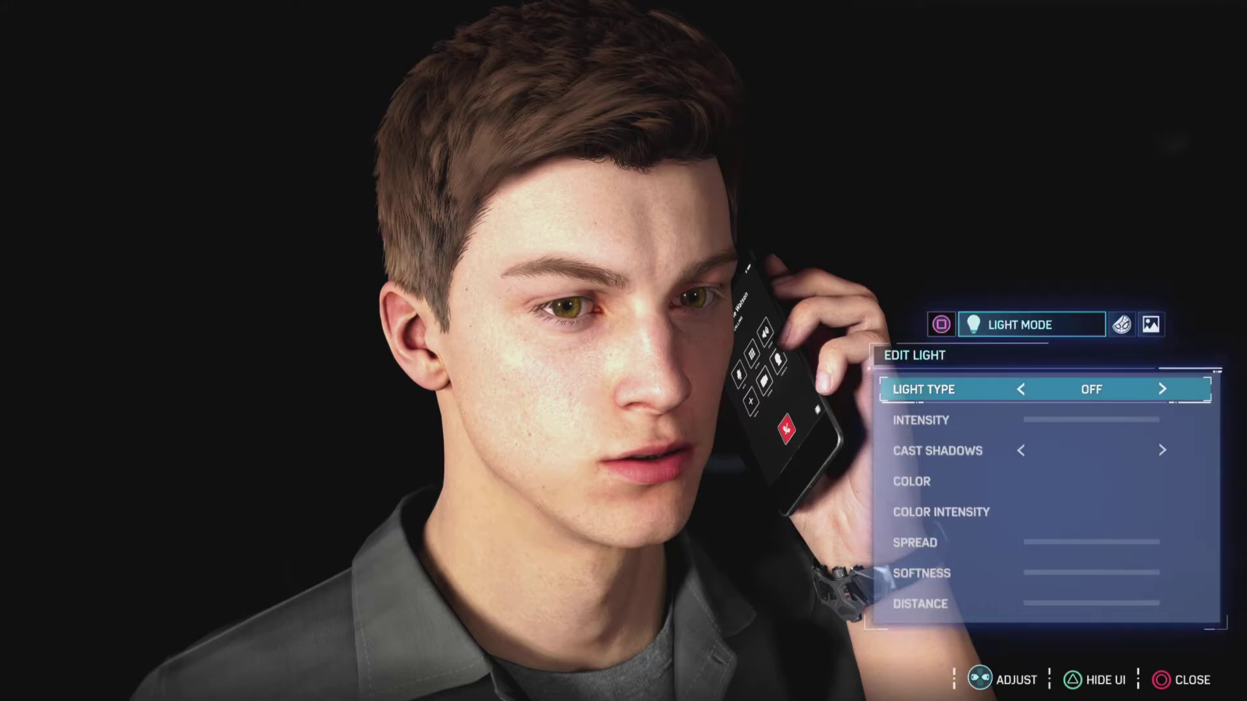
key("Right")
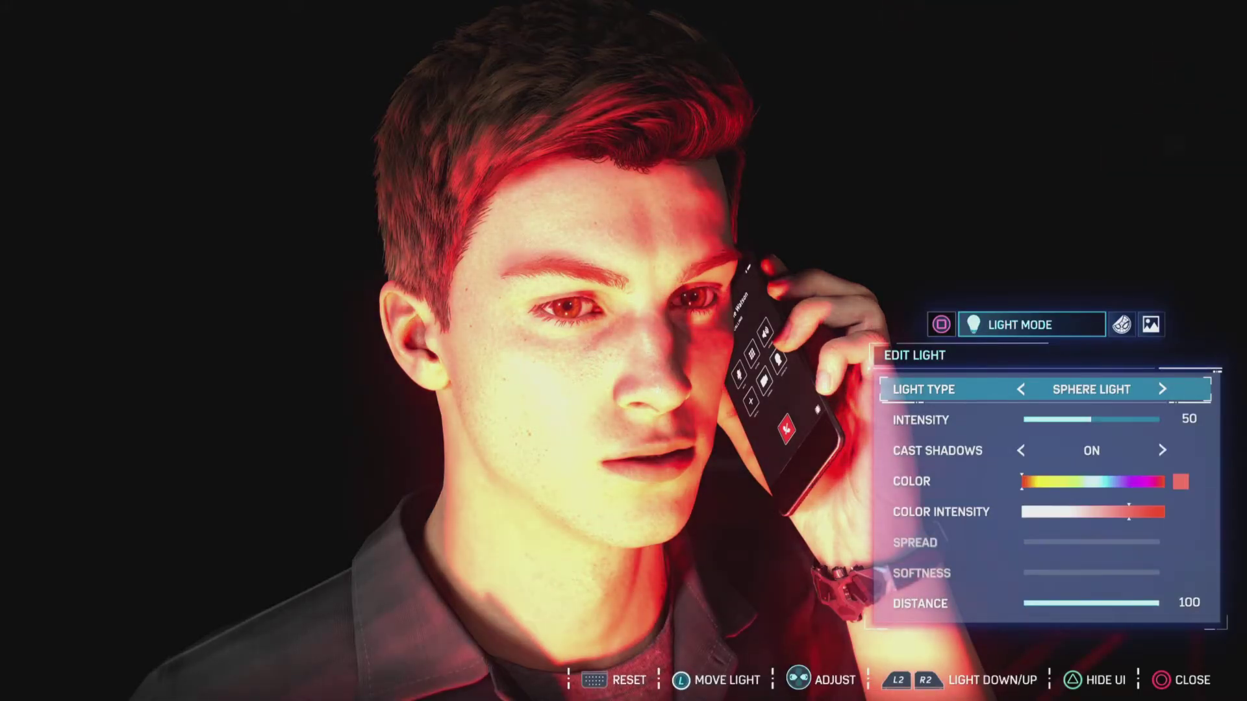
Move Light 3 behind the man's head so it rims his hair.
key("e")
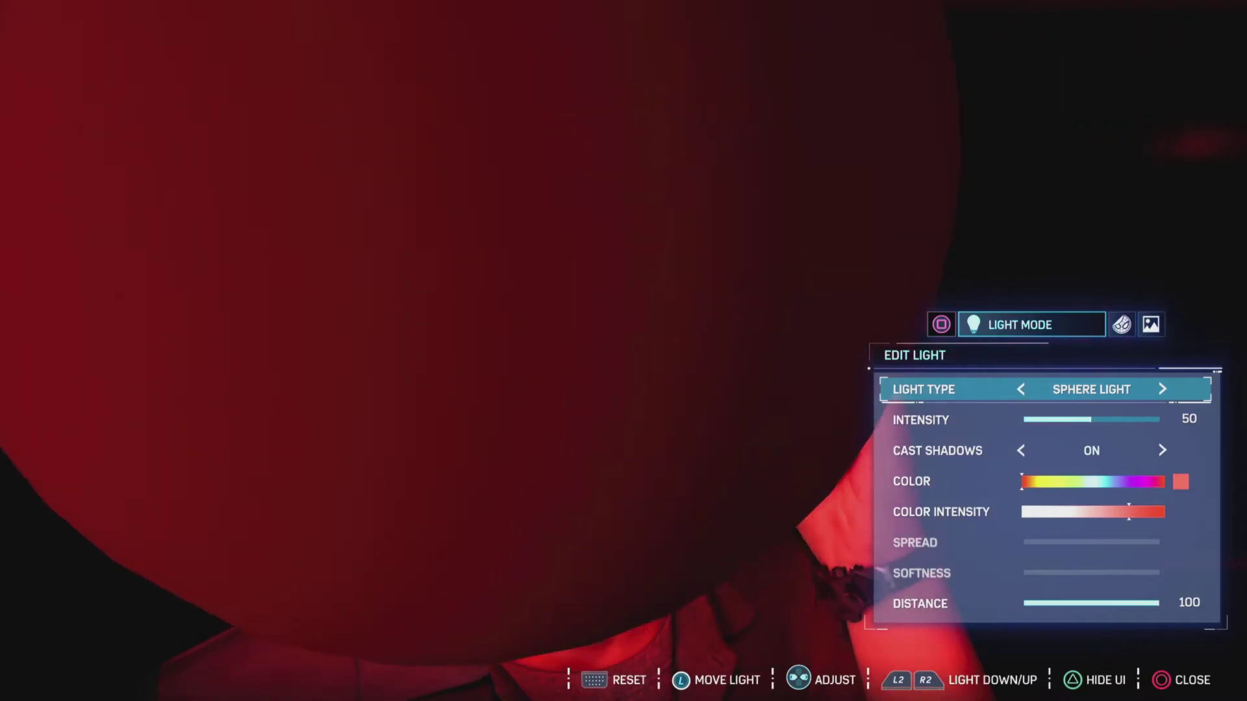
key("w")
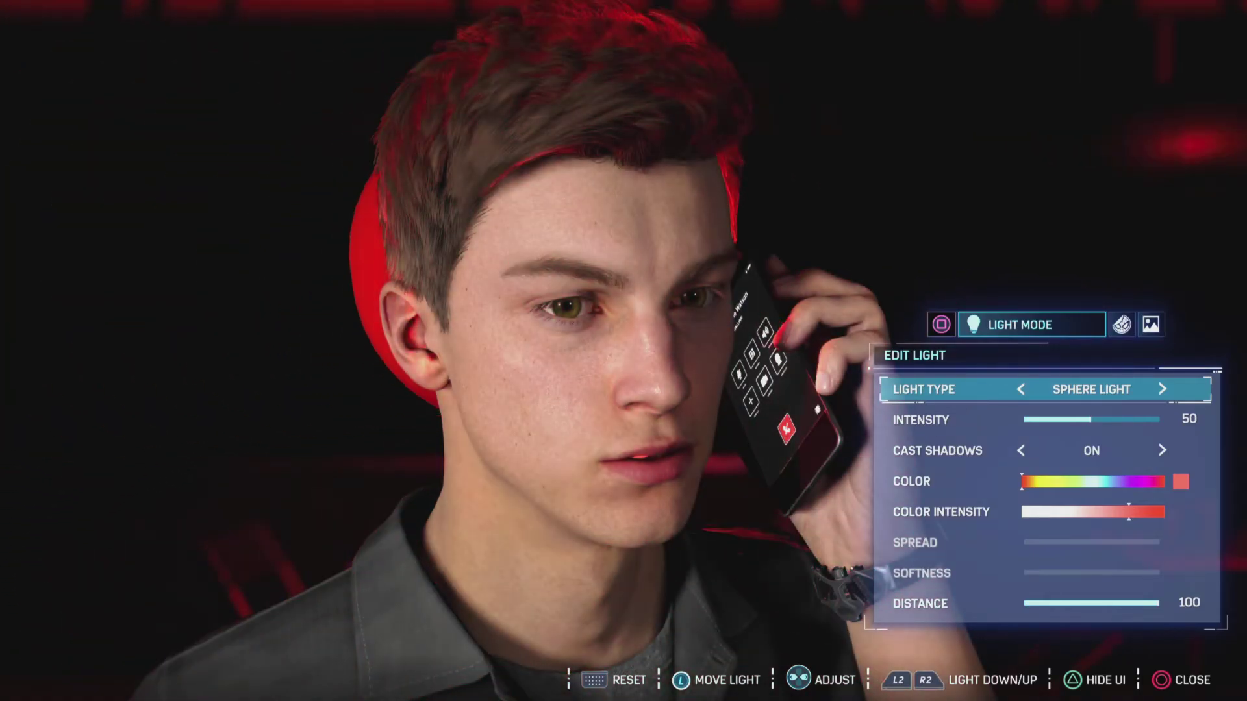
key("s")
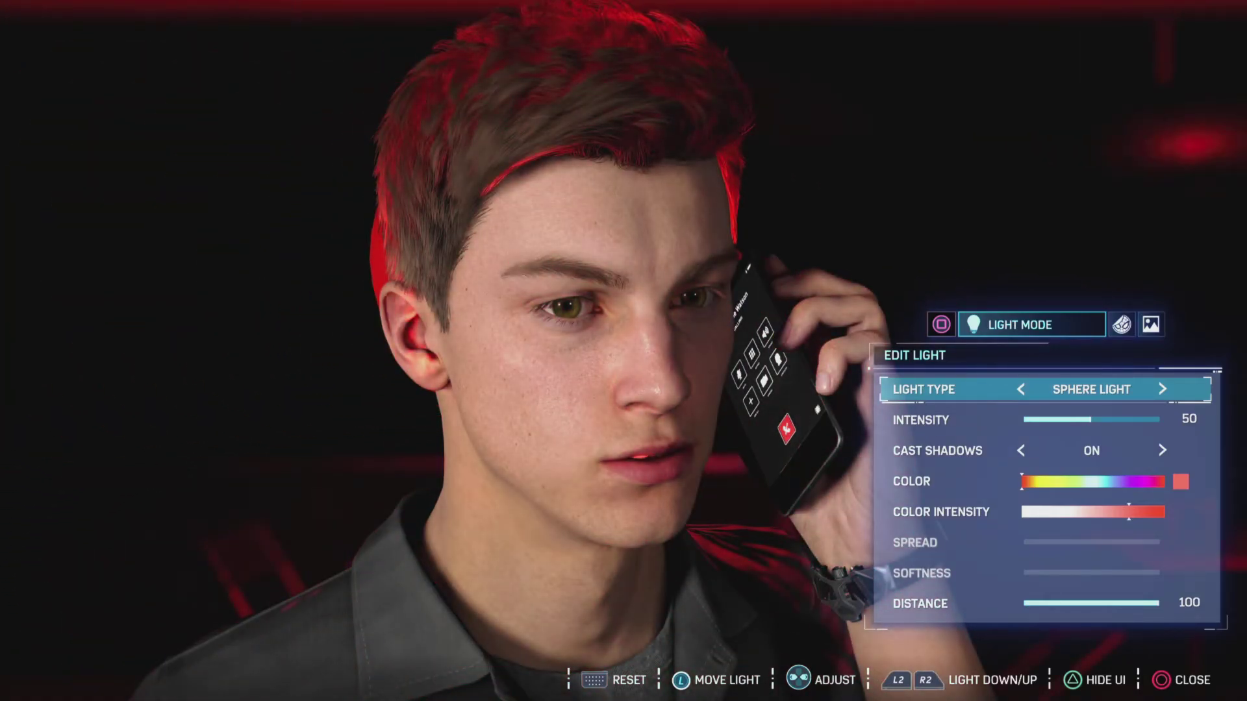
Change Light 3 to a spot light and place it behind the man, angled towards the back of his head.
key("Right")
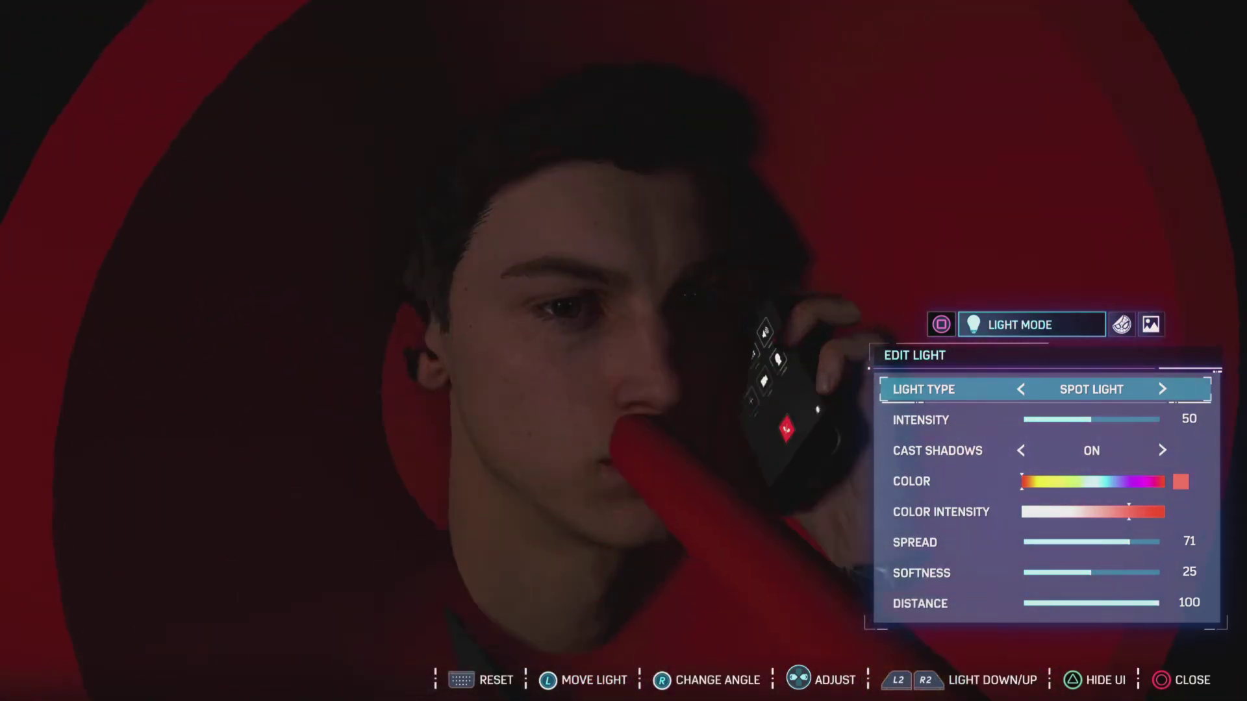
key("s")
key("w")
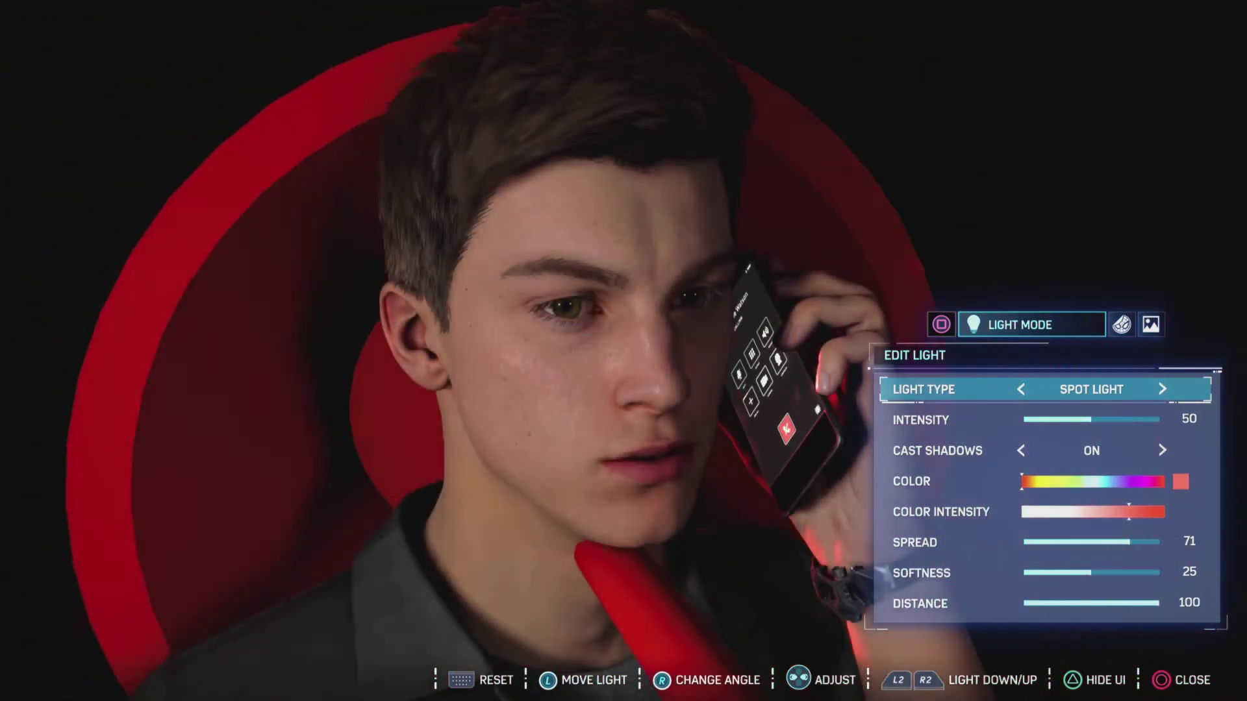
key("w")
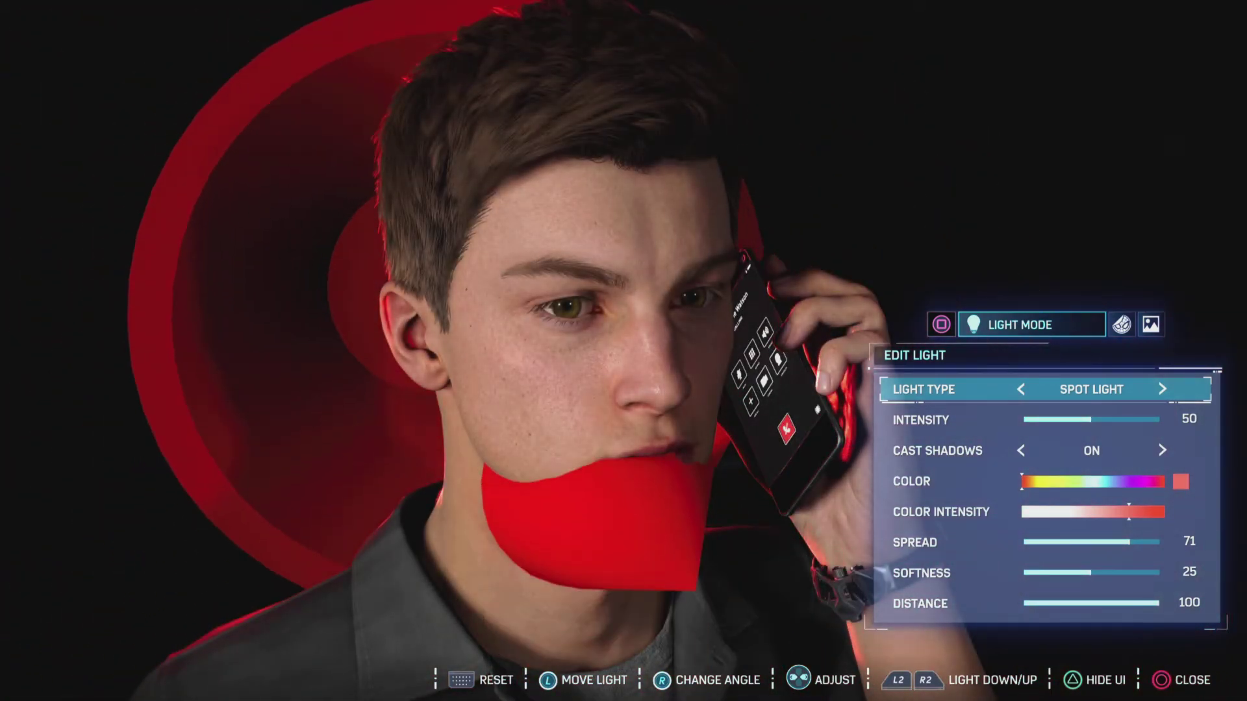
Remove Light 3's red tint by lowering its color intensity to the minimum.
key("Down")
key("Down")
key("Down")
key("Down")
key("Left")
key("Left")
key("Left")
key("Left")
key("Left")
key("Left")
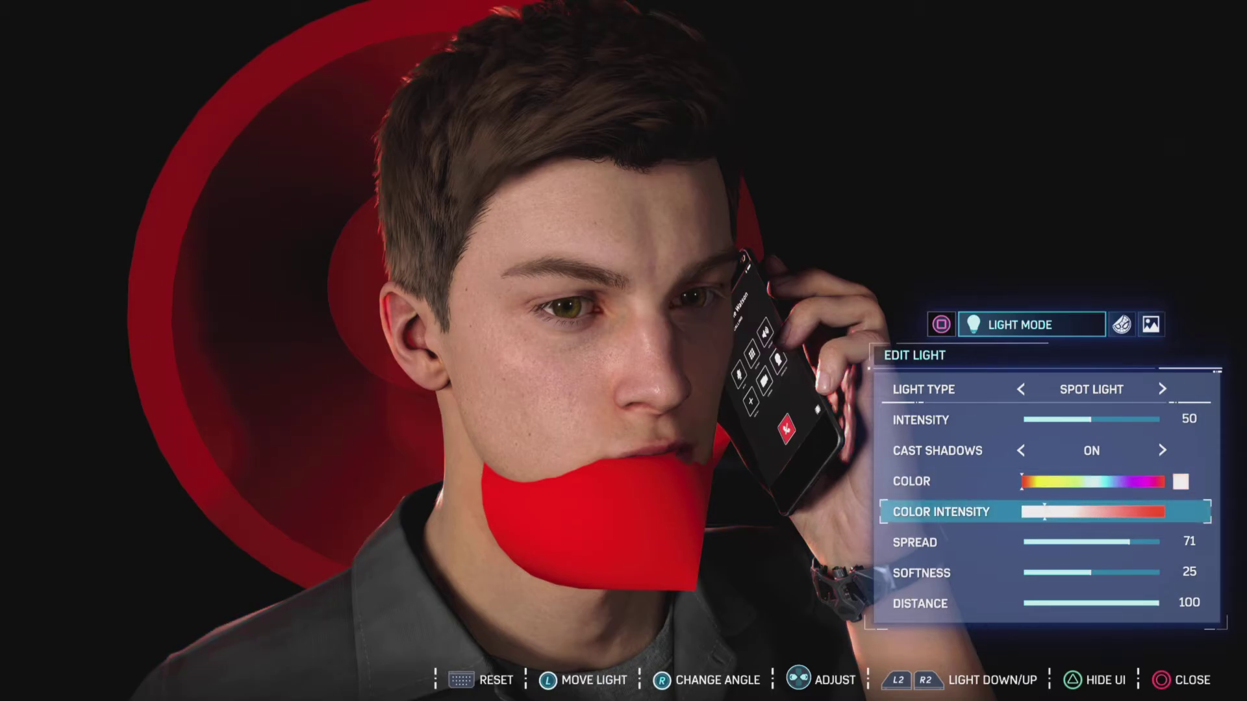
Raise Light 3's softness to 50.
key("Down")
key("Down")
key("Right")
key("Right")
key("Right")
key("Right")
key("Right")
key("Right")
key("Right")
key("Right")
key("Right")
key("Right")
key("Right")
key("Right")
key("Right")
key("Right")
key("Right")
key("Right")
key("Right")
key("Right")
key("Right")
key("Right")
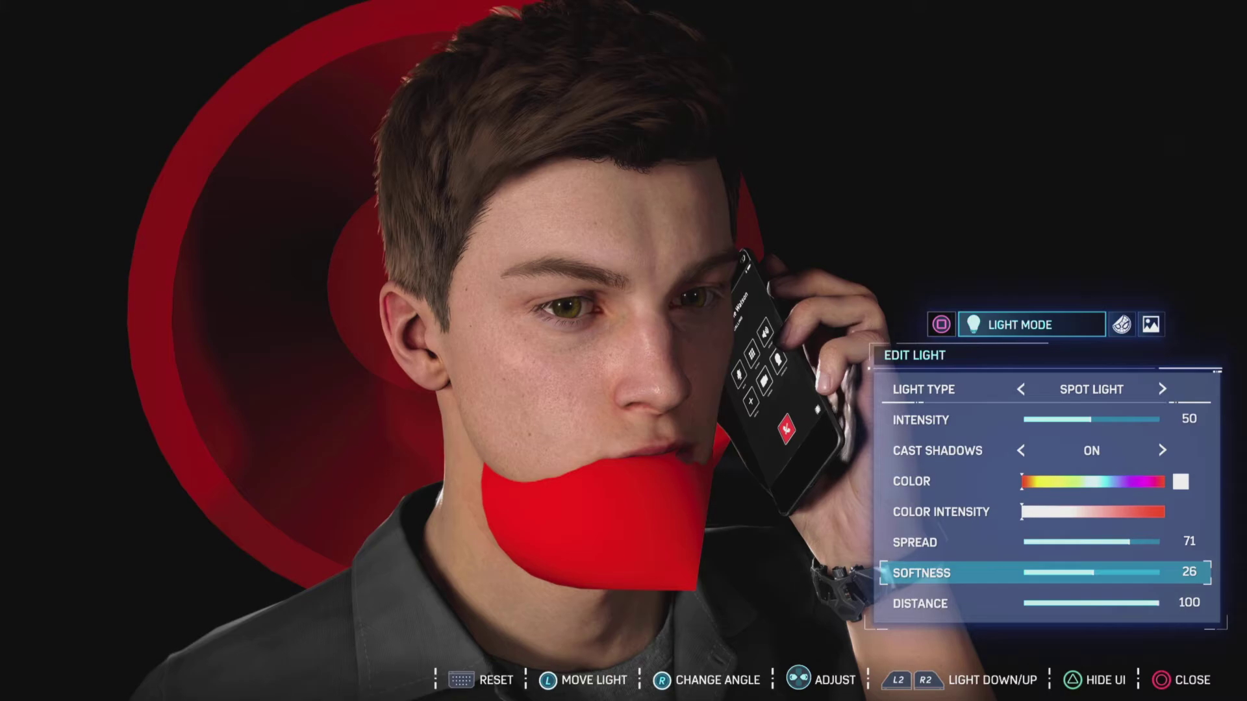
key("Right")
key("Up")
key("Up")
key("Up")
key("Up")
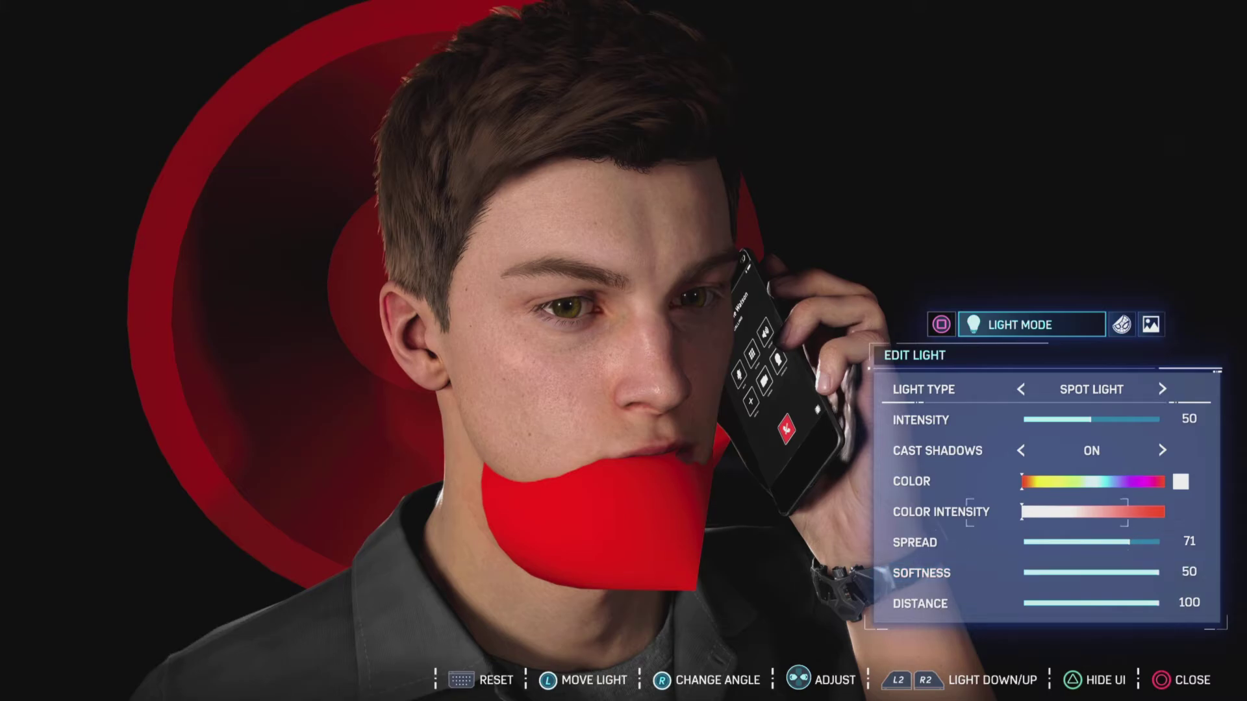
Raise Light 3's intensity to 100 and preview the portrait with the interface hidden.
key("Up")
key("Right")
key("Right")
key("Right")
key("Right")
key("Right")
key("Right")
key("Right")
key("Right")
key("Right")
key("Right")
key("Right")
key("Right")
key("Right")
key("Right")
key("Right")
key("Right")
key("Right")
key("Right")
key("Right")
key("Right")
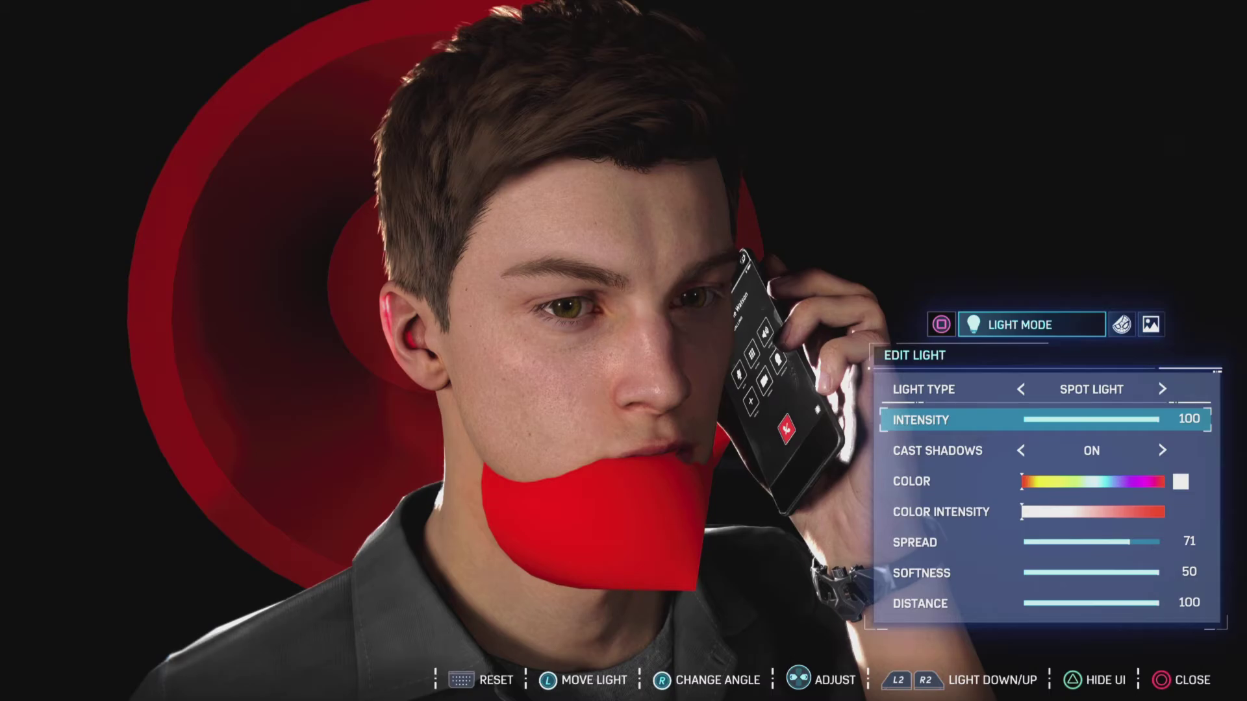
key("h")
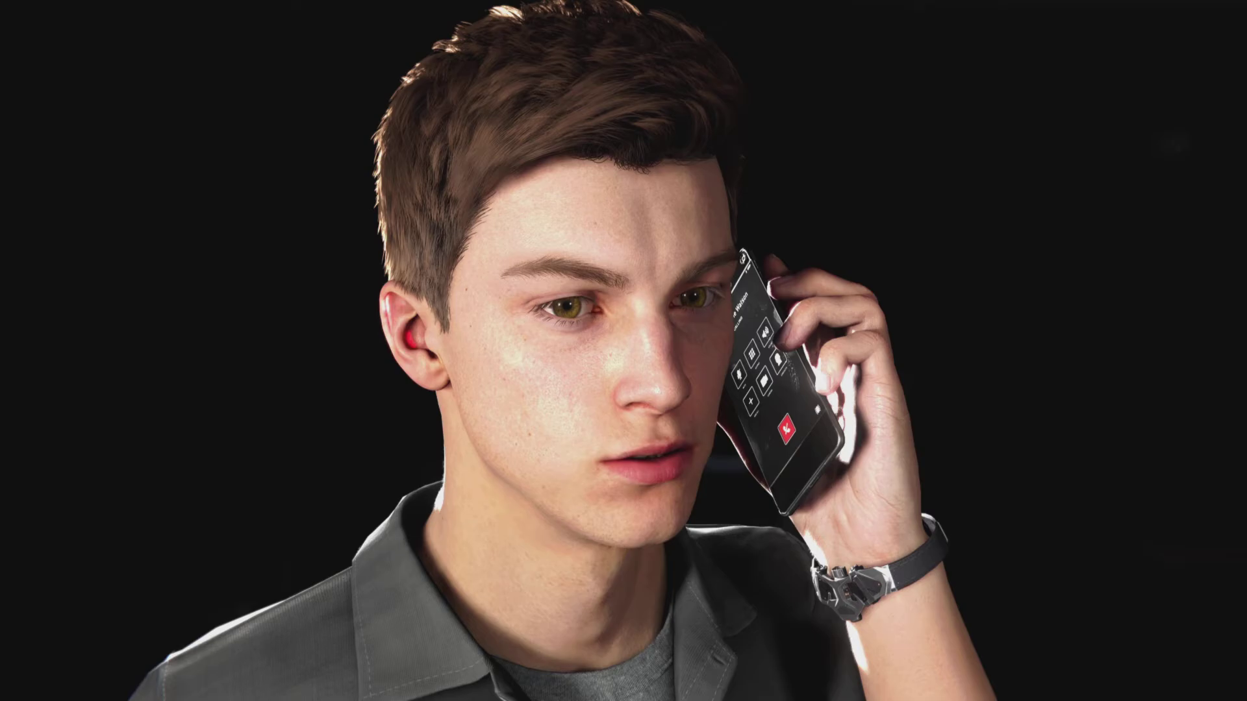
key("Return")
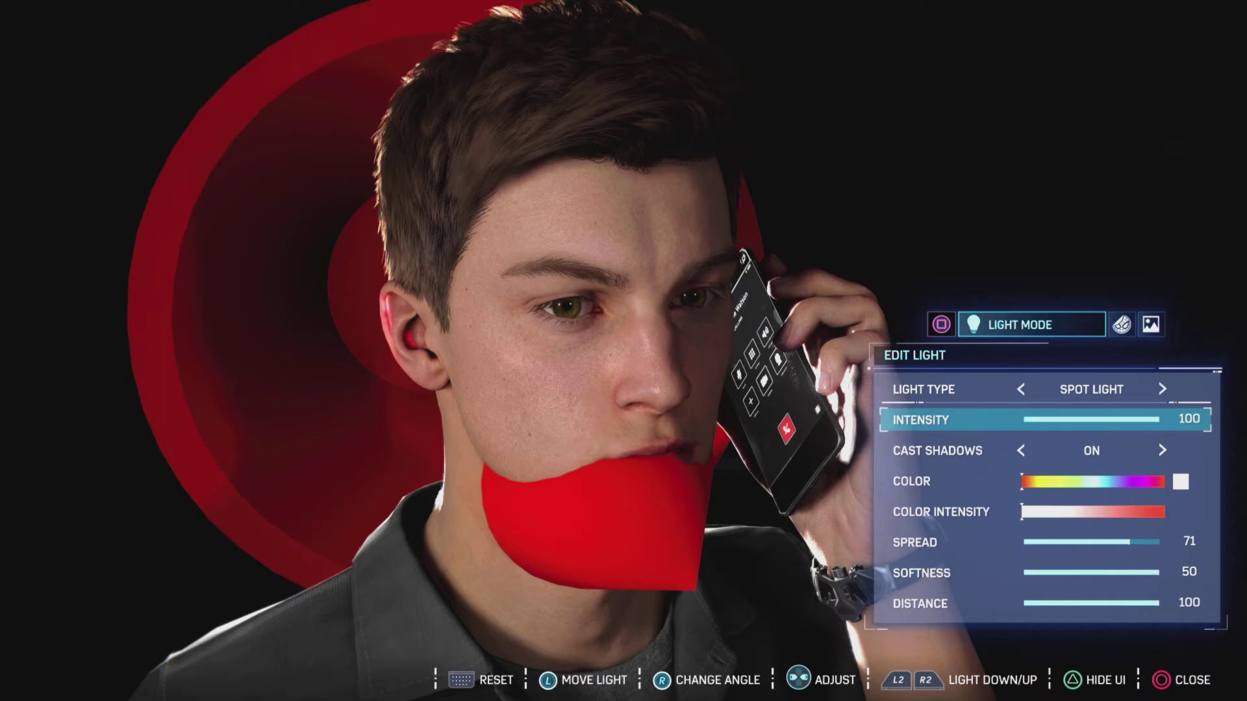
Finish editing Light 3 and turn on Move Camera in the light selection.
key("Tab")
key("Tab")
key("Tab")
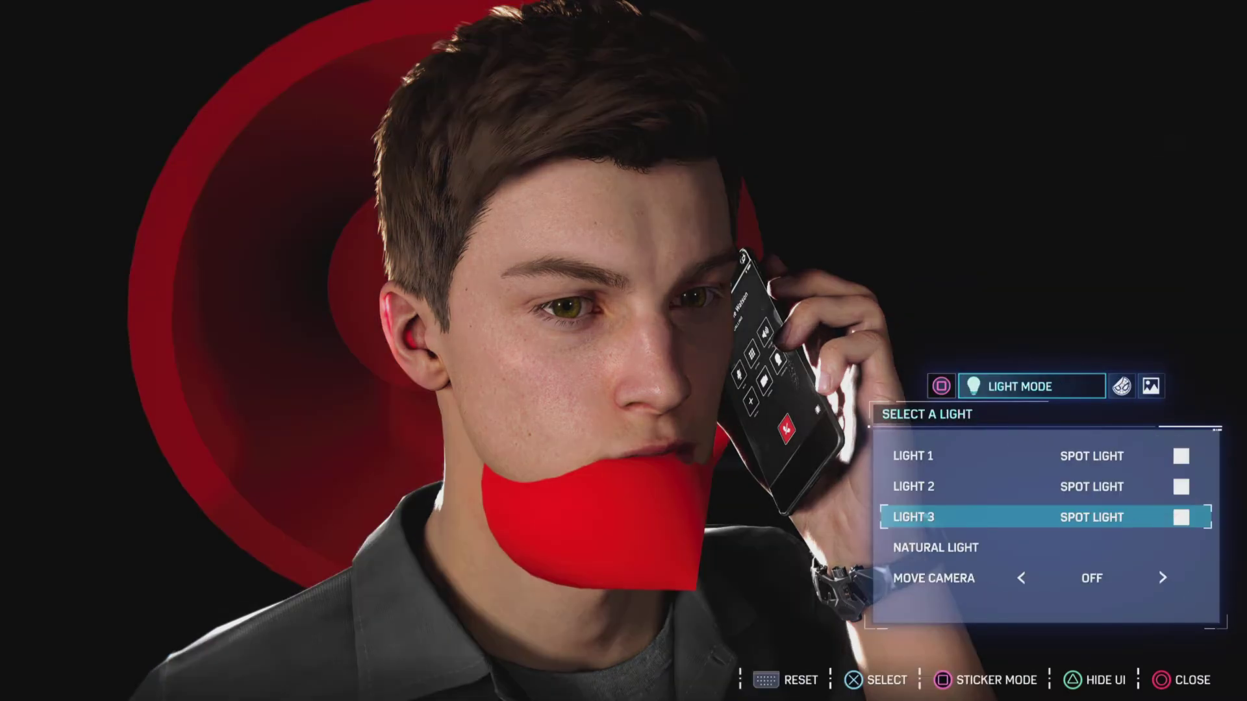
key("Down")
key("Down")
key("Right")
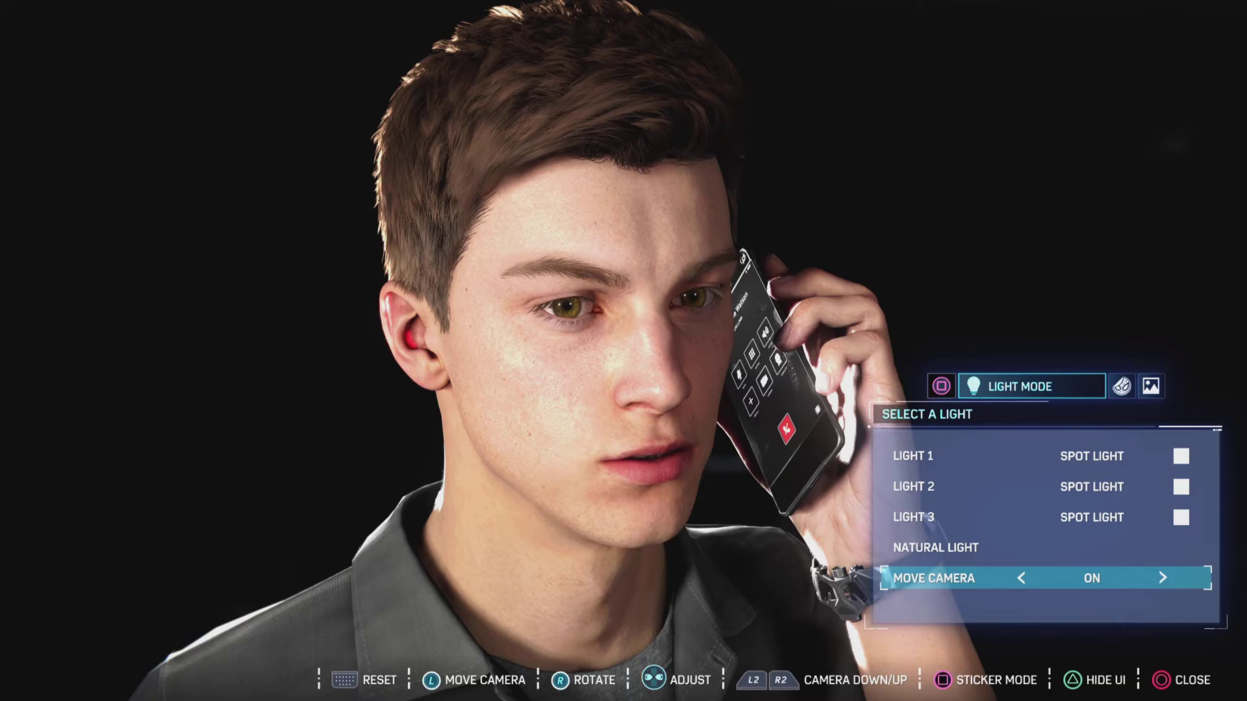
Move the camera back and around the man to examine where Light 1, Light 2 and Light 3 are placed.
key("s")
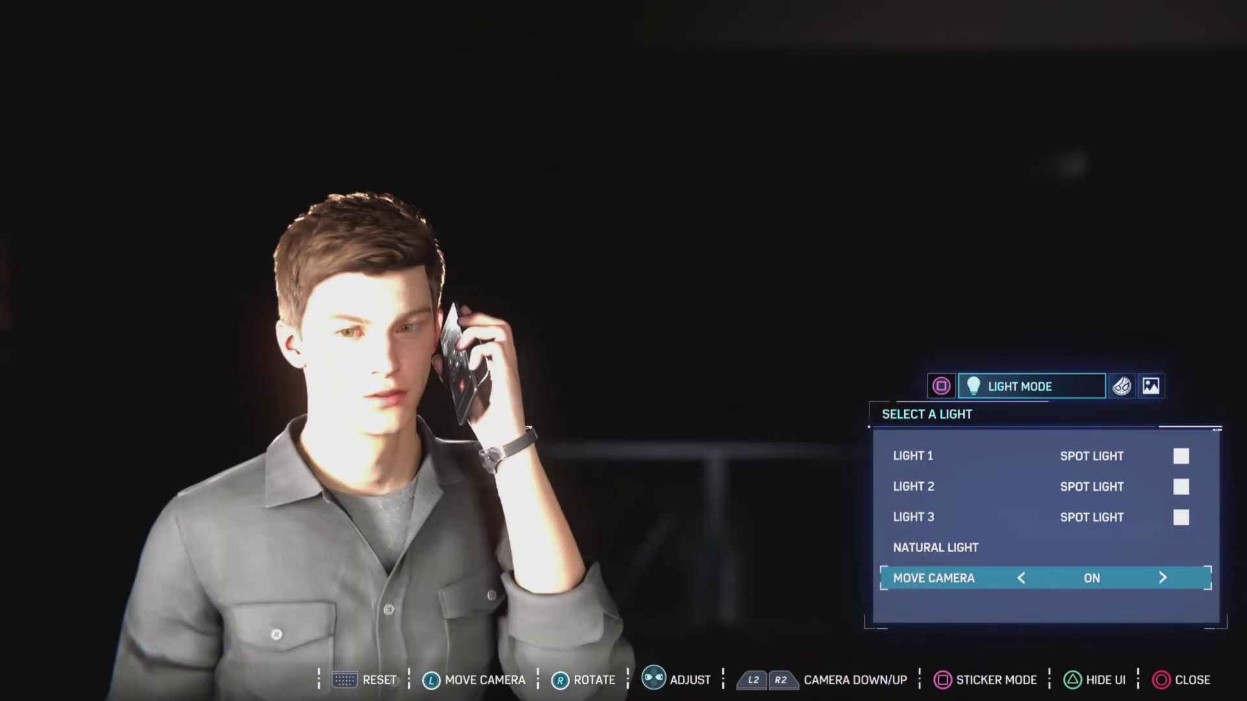
key("a")
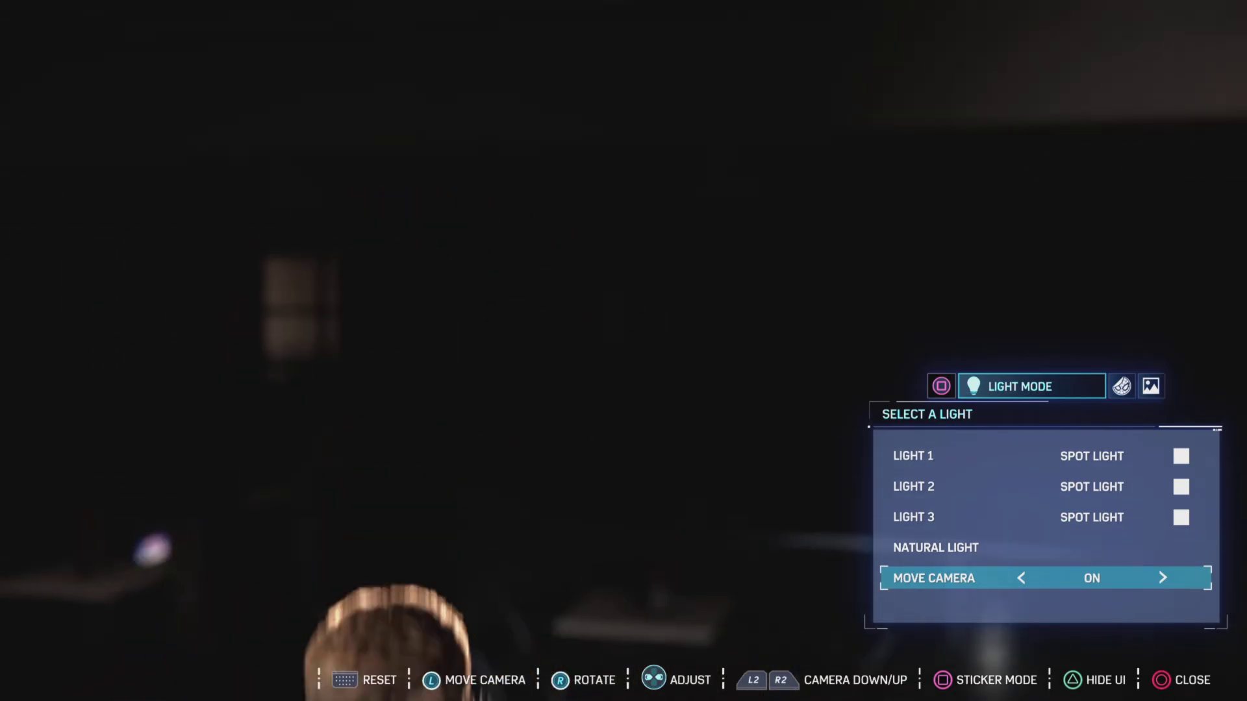
key("Down")
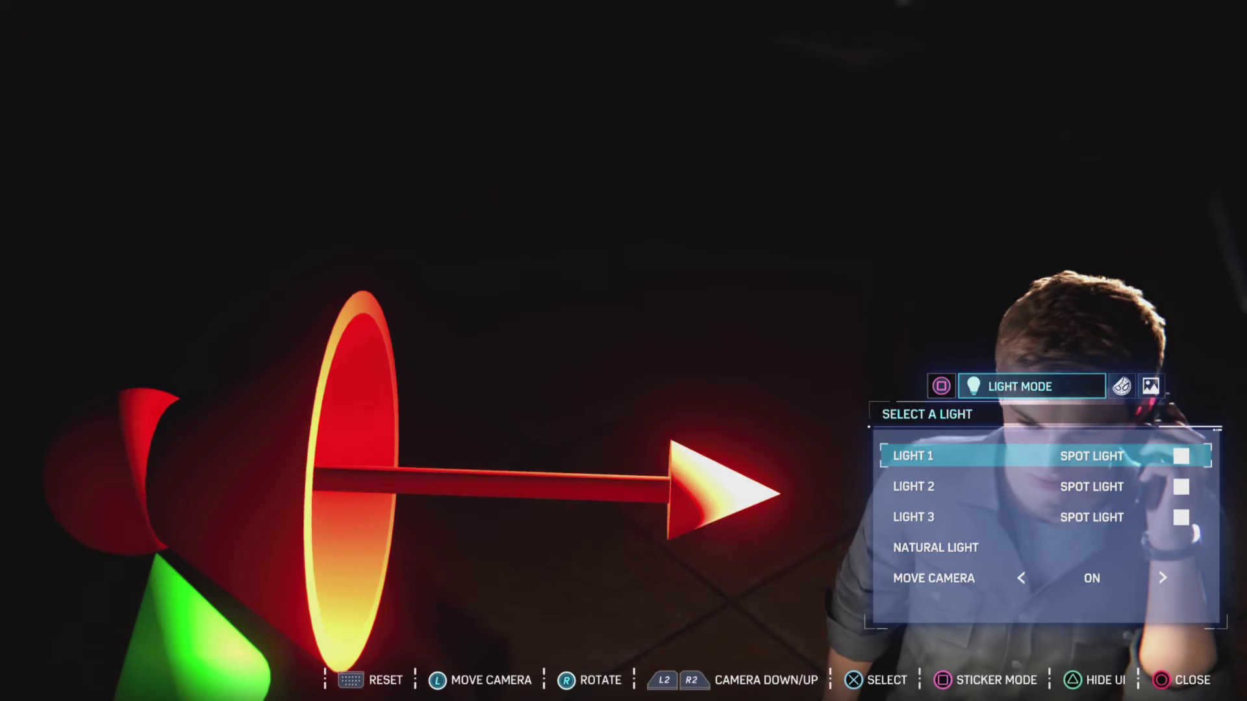
key("Down")
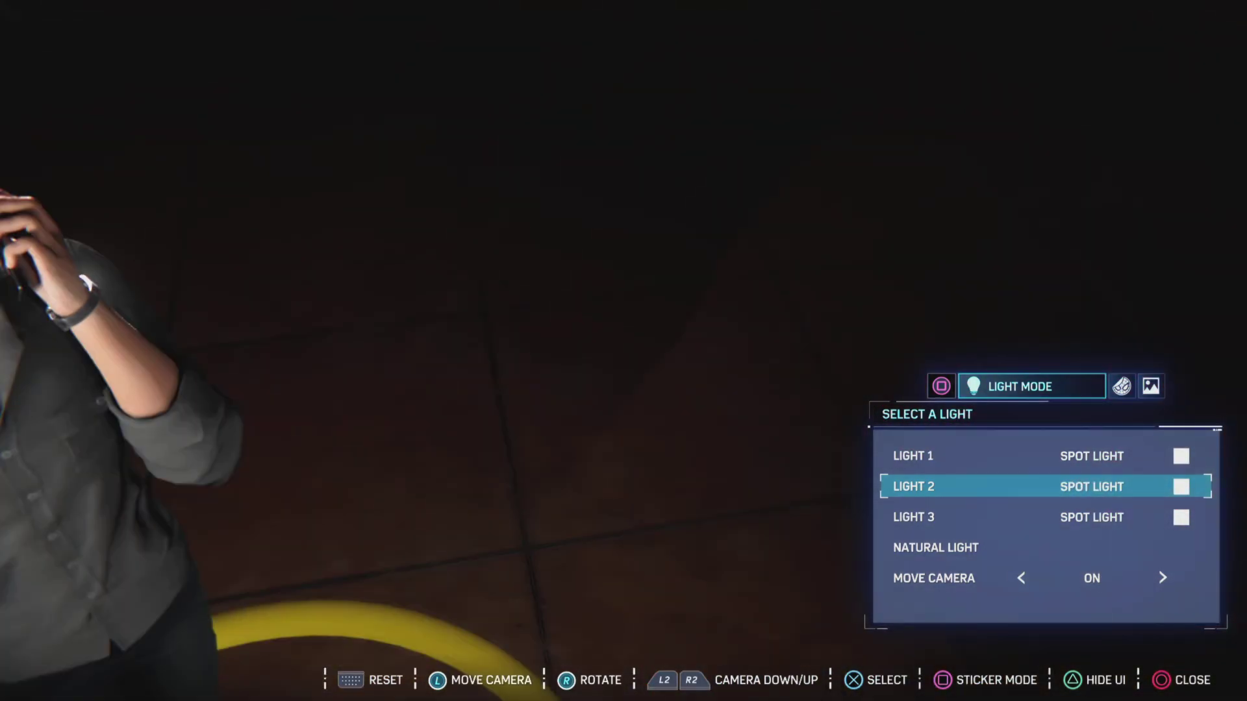
key("Down")
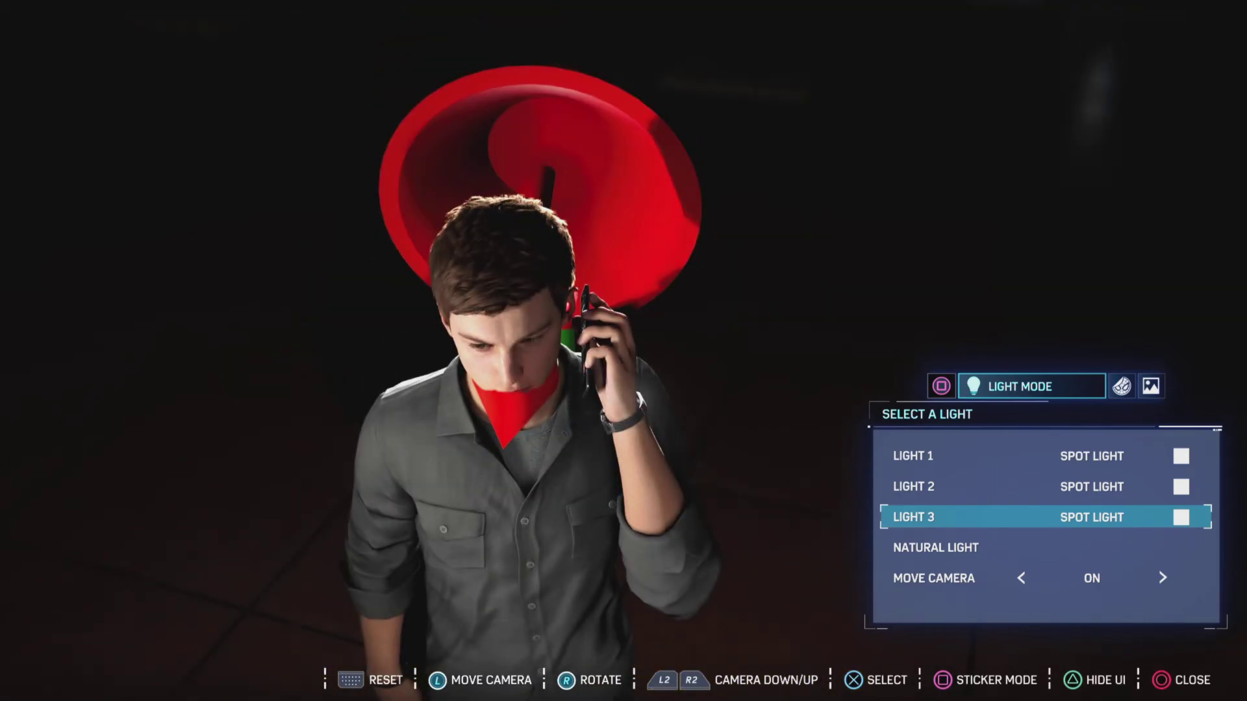
key("Down")
key("Down")
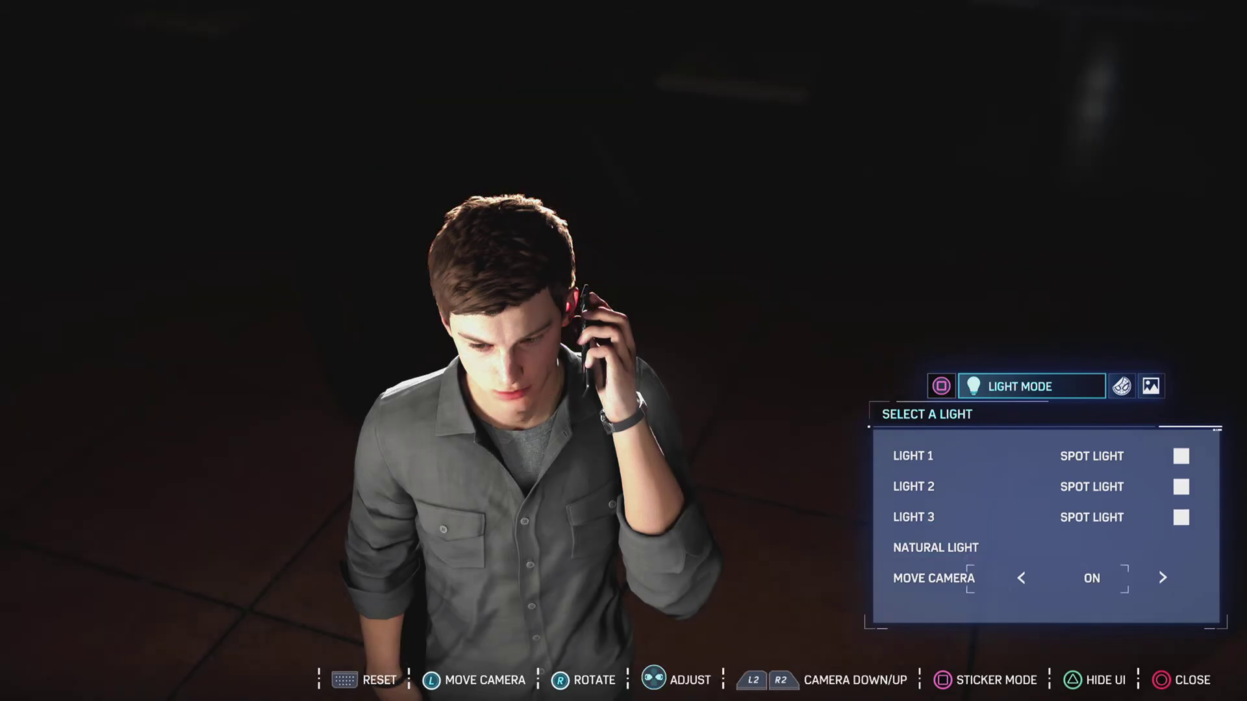